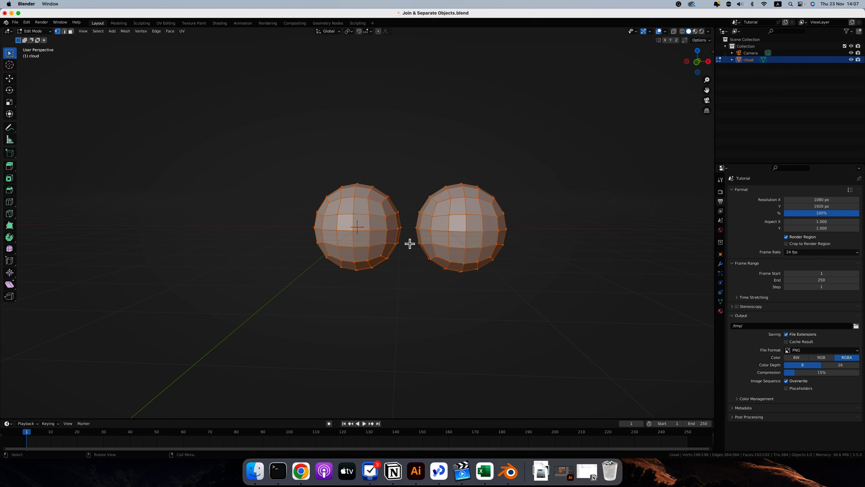
Separate the joined spheres mesh by loose parts and return to Object Mode.
{"action": "key", "text": "p"}
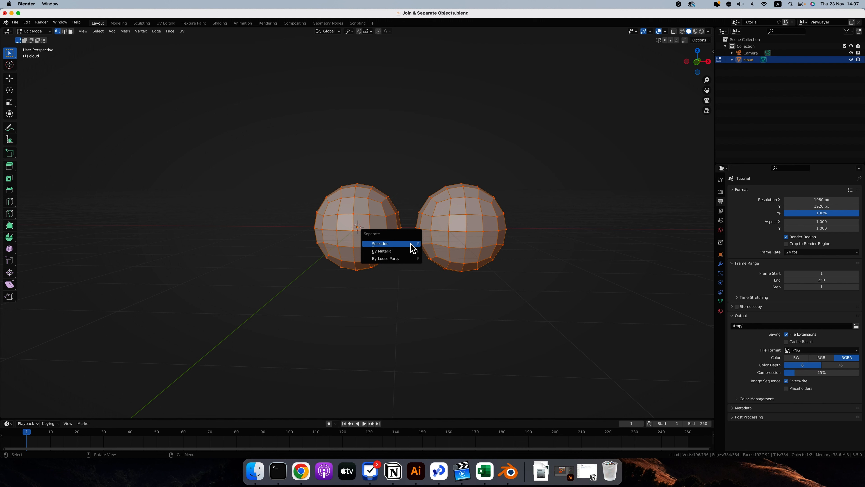
{"action": "left_click", "coordinate": [388, 260]}
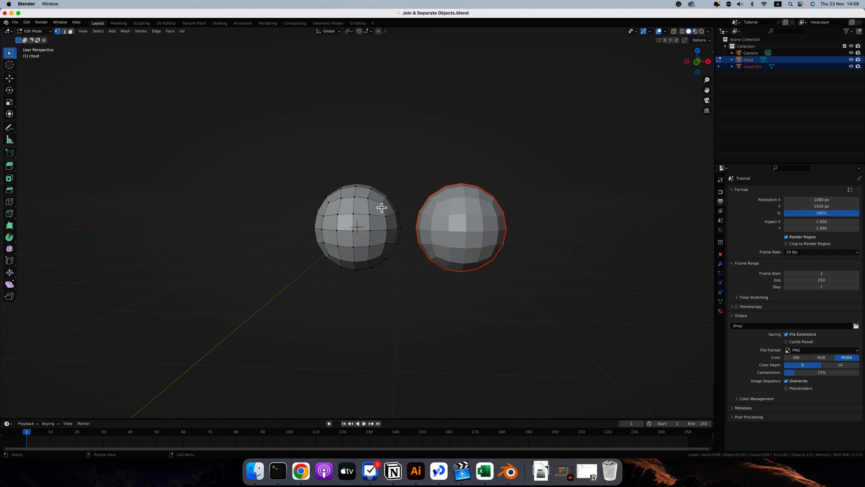
{"action": "key", "text": "Tab"}
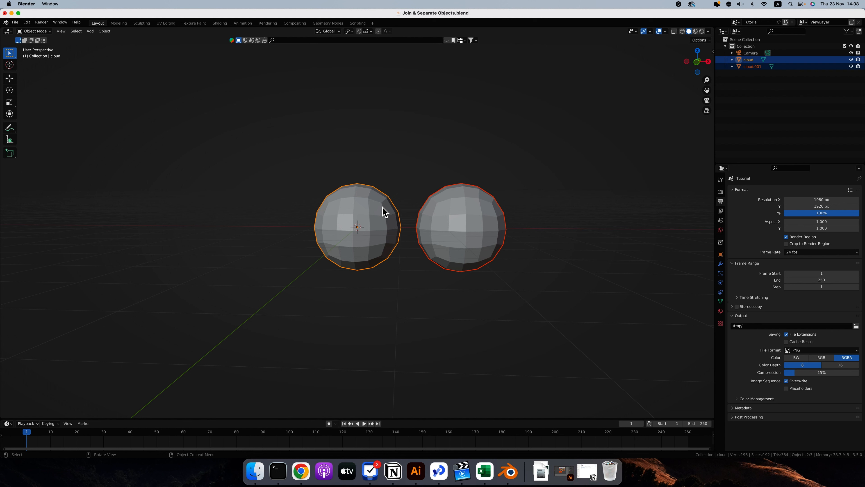
{"action": "left_click", "coordinate": [397, 184]}
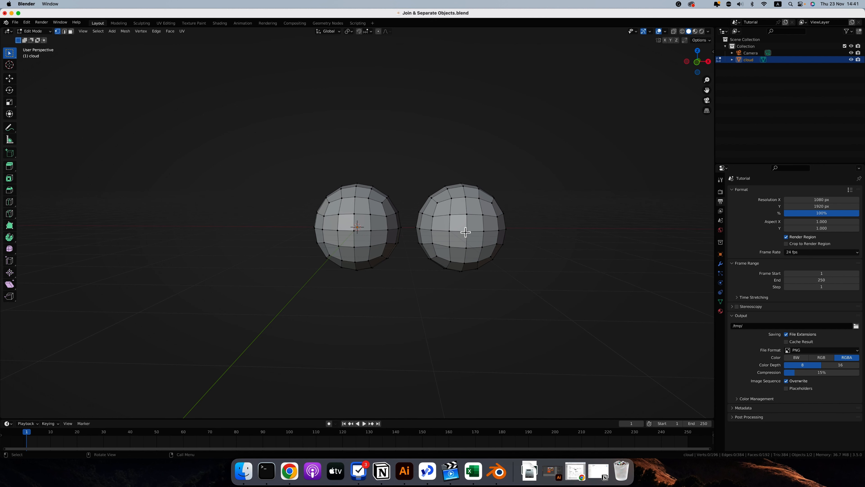
Separate the linked geometry of the right sphere by selection and select it as its own object in Object Mode.
{"action": "key", "text": "l"}
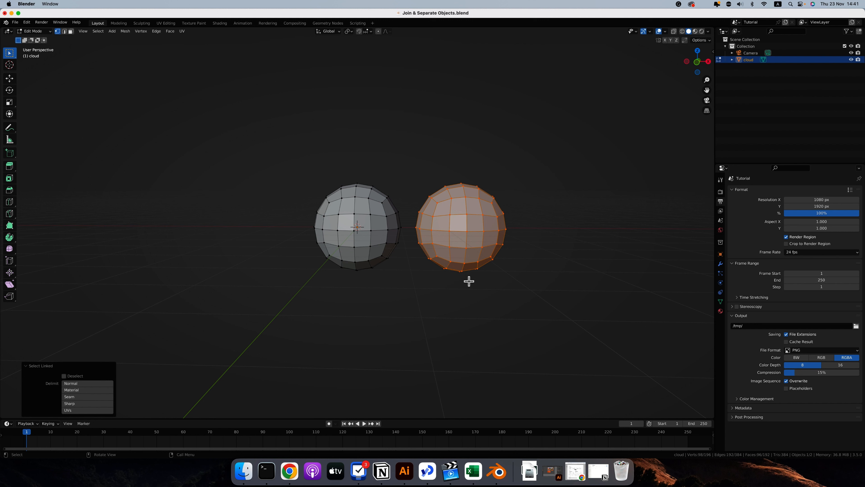
{"action": "key", "text": "p"}
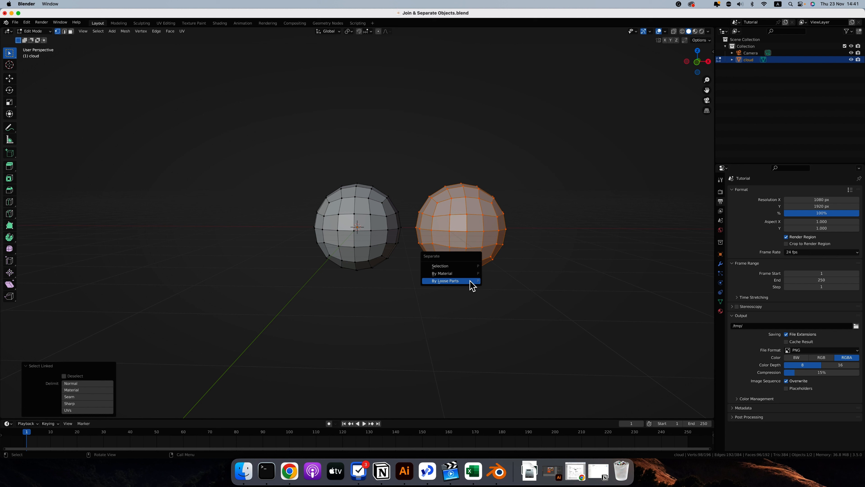
{"action": "left_click", "coordinate": [451, 266]}
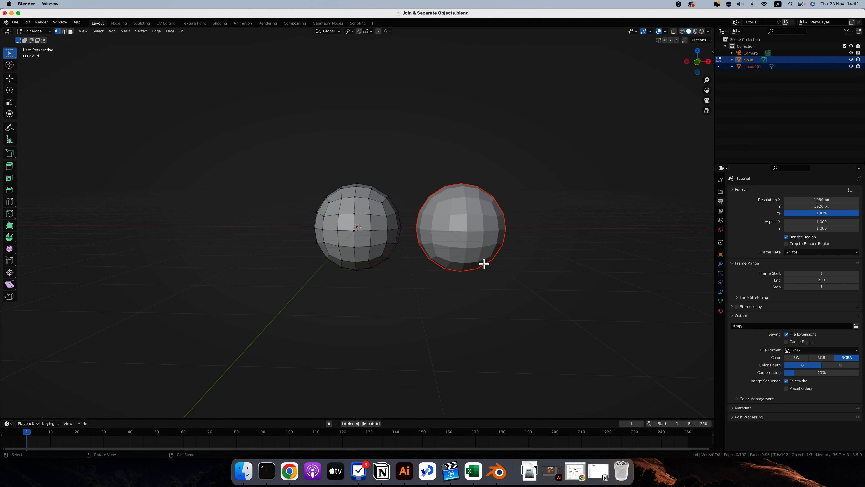
{"action": "key", "text": "Tab"}
{"action": "left_click", "coordinate": [550, 218]}
{"action": "left_click", "coordinate": [434, 234]}
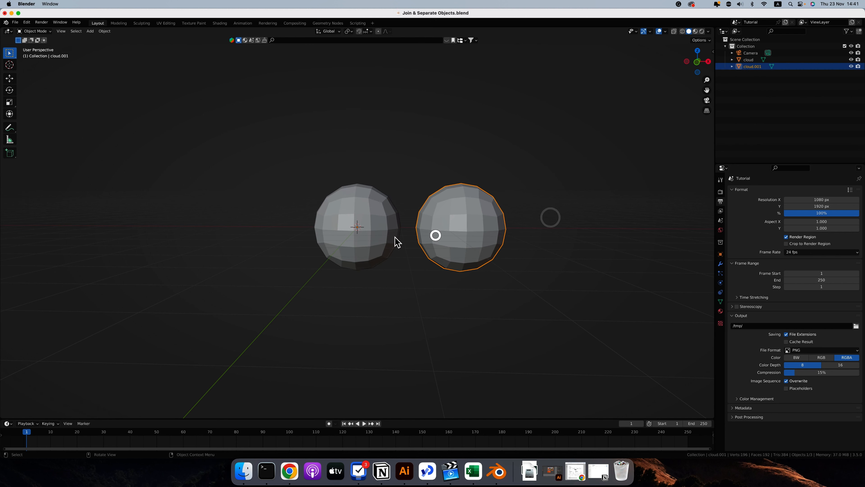
Join both spheres back into the cloud object and return to Edit Mode.
{"action": "left_click", "coordinate": [341, 237], "text": "shift"}
{"action": "key", "text": "ctrl+j"}
{"action": "key", "text": "Tab"}
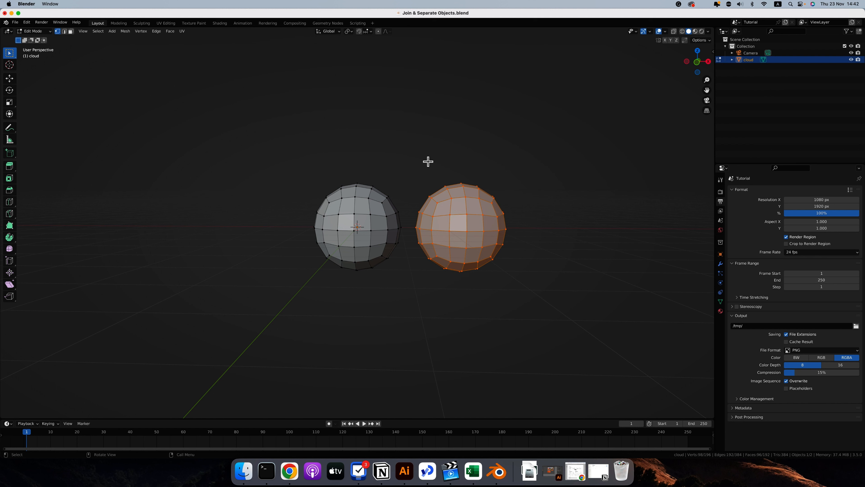
Separate the upper front faces of the right sphere by selection and return to Object Mode.
{"action": "left_click_drag", "start_coordinate": [426, 160], "coordinate": [504, 210]}
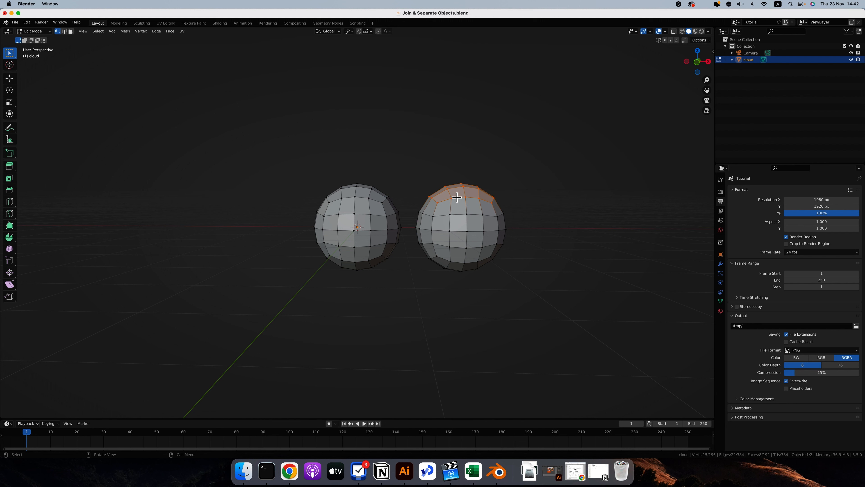
{"action": "key", "text": "p"}
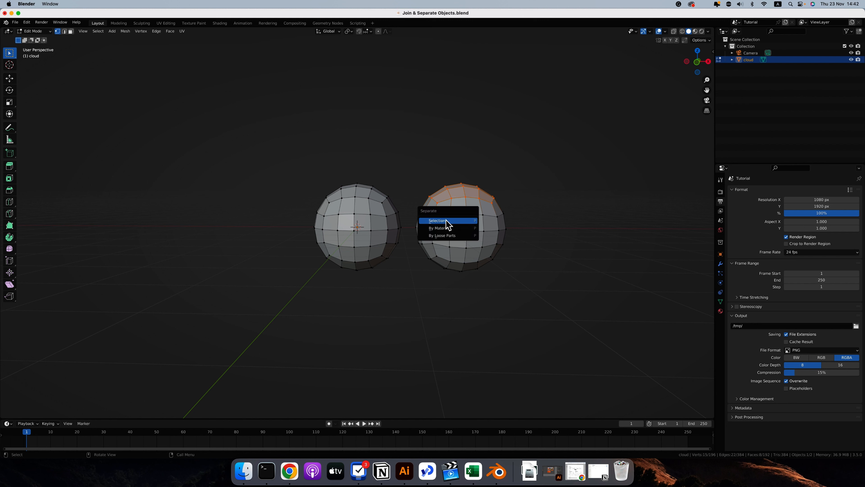
{"action": "left_click", "coordinate": [445, 220]}
{"action": "key", "text": "Tab"}
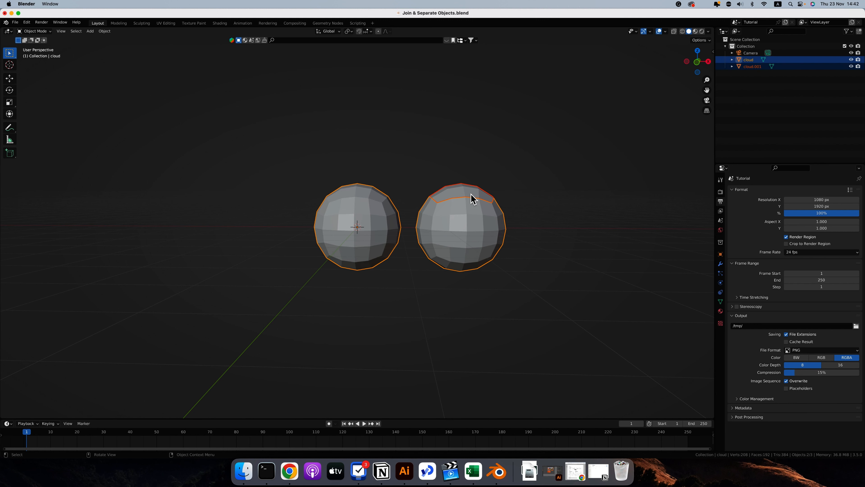
Move the separated cap off the sphere by about 0.88 m in X, 0.15 m in Y and 1.15 m in Z.
{"action": "left_click", "coordinate": [474, 193]}
{"action": "key", "text": "g"}
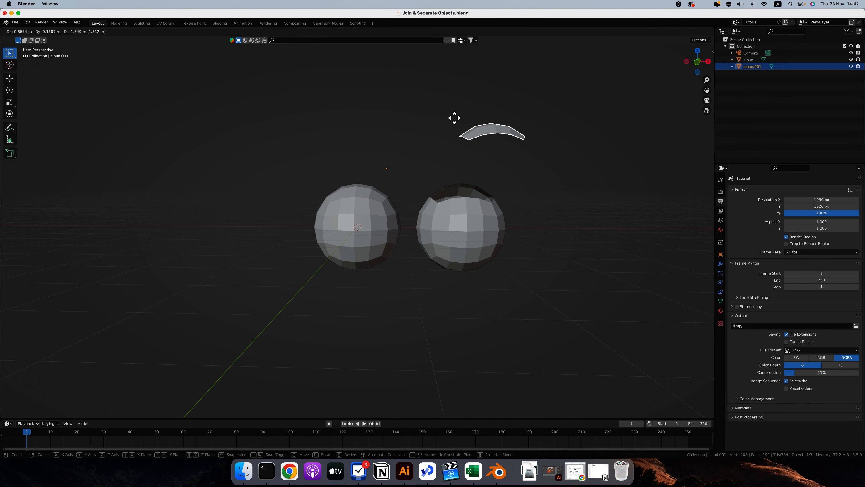
{"action": "left_click", "coordinate": [512, 141]}
{"action": "scroll", "coordinate": [463, 208], "scroll_direction": "up", "scroll_amount": 10}
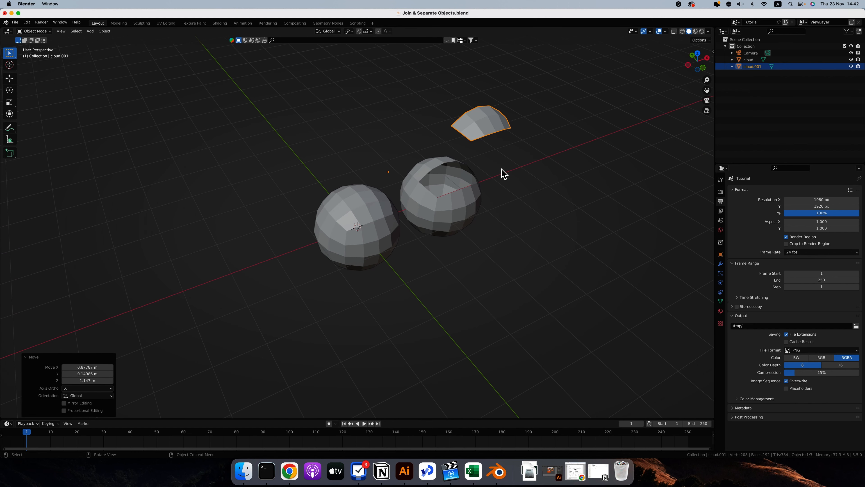
Undo the cap's move and its separation, back to the face selection in Edit Mode.
{"action": "key", "text": "super+z"}
{"action": "key", "text": "super+z"}
{"action": "key", "text": "super+z"}
{"action": "key", "text": "super+z"}
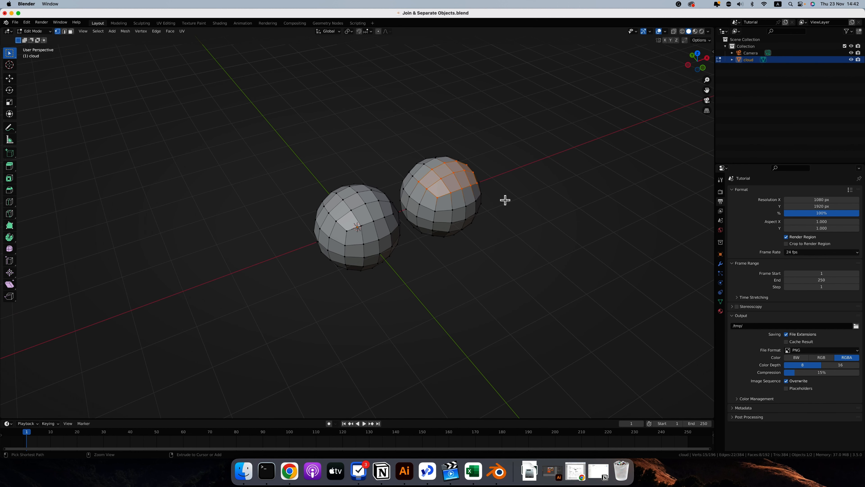
Select the block of four faces in the middle of the right sphere's front.
{"action": "scroll", "coordinate": [481, 197], "scroll_direction": "up", "scroll_amount": 10}
{"action": "scroll", "coordinate": [481, 198], "scroll_direction": "up", "scroll_amount": 5}
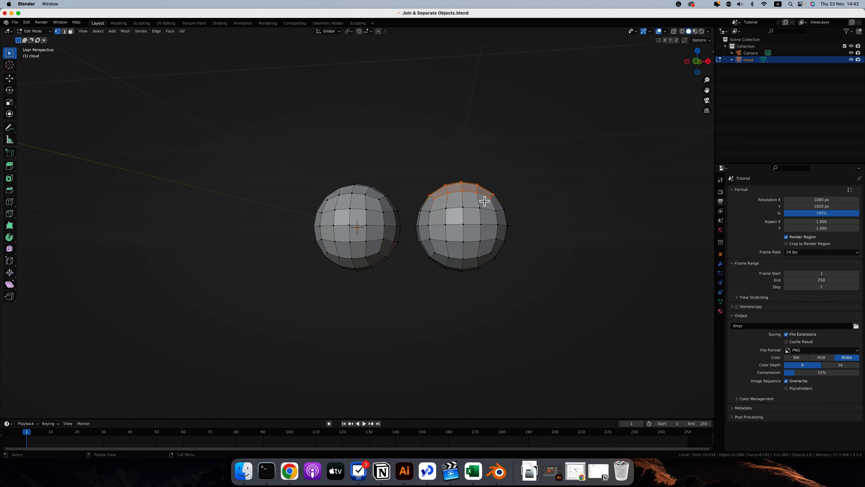
{"action": "scroll", "coordinate": [485, 200], "scroll_direction": "down", "scroll_amount": 5}
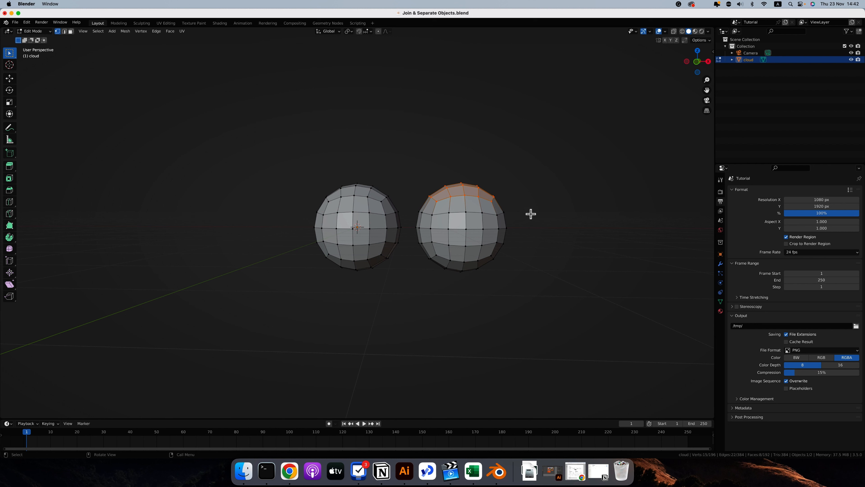
{"action": "left_click_drag", "start_coordinate": [438, 204], "coordinate": [487, 247]}
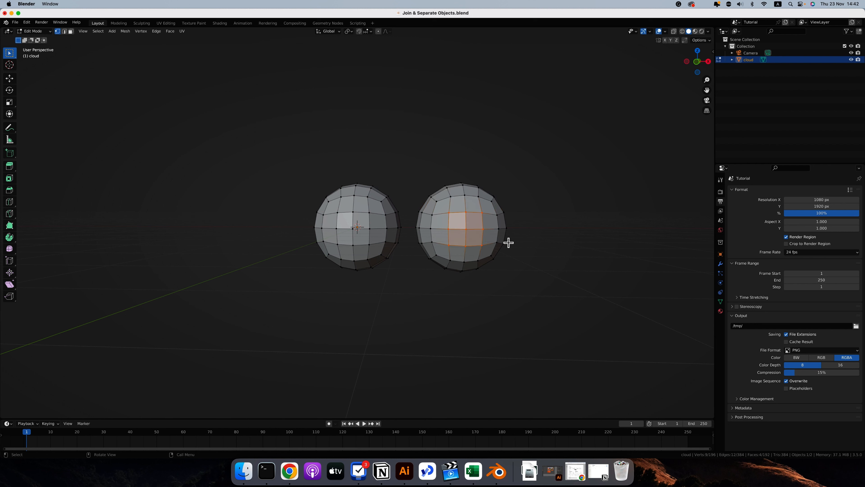
Add a new material with a black base color to the cloud object and switch the viewport to Material Preview shading.
{"action": "left_click", "coordinate": [720, 311]}
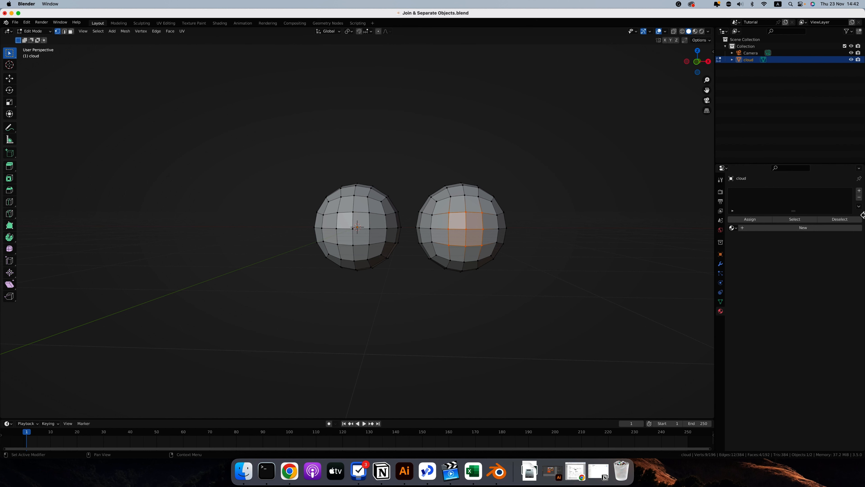
{"action": "left_click", "coordinate": [859, 190]}
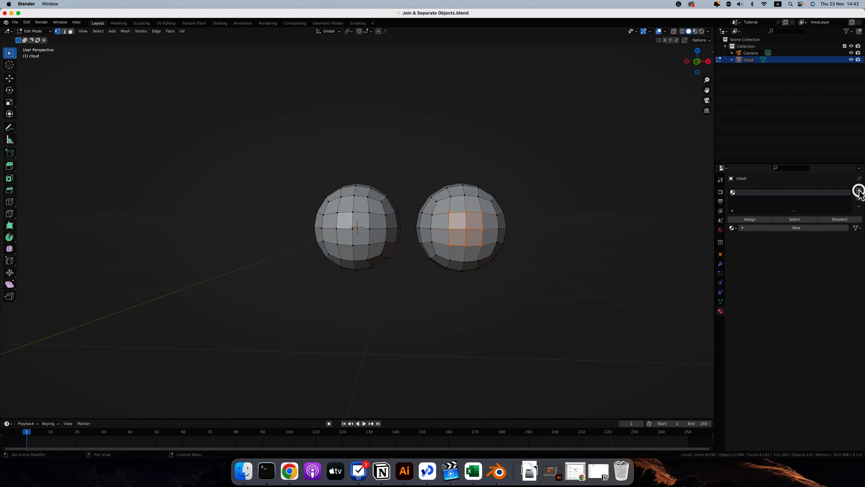
{"action": "left_click", "coordinate": [744, 228]}
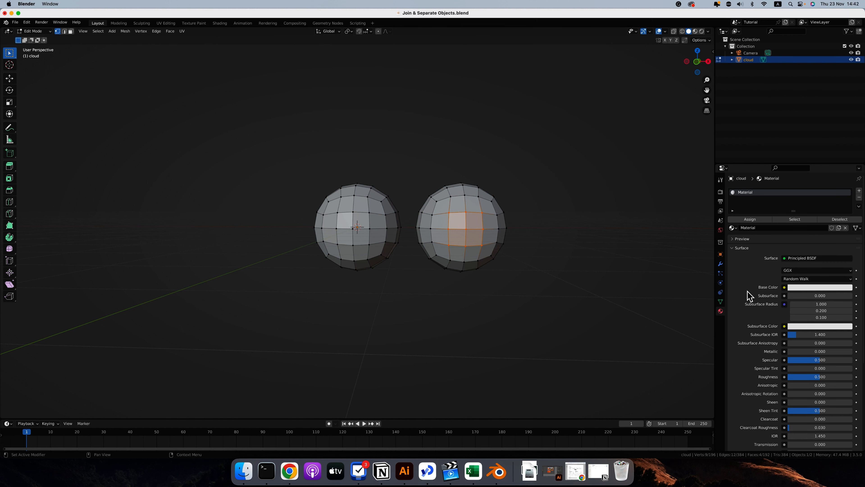
{"action": "left_click", "coordinate": [793, 287]}
{"action": "left_click_drag", "start_coordinate": [847, 215], "coordinate": [848, 240]}
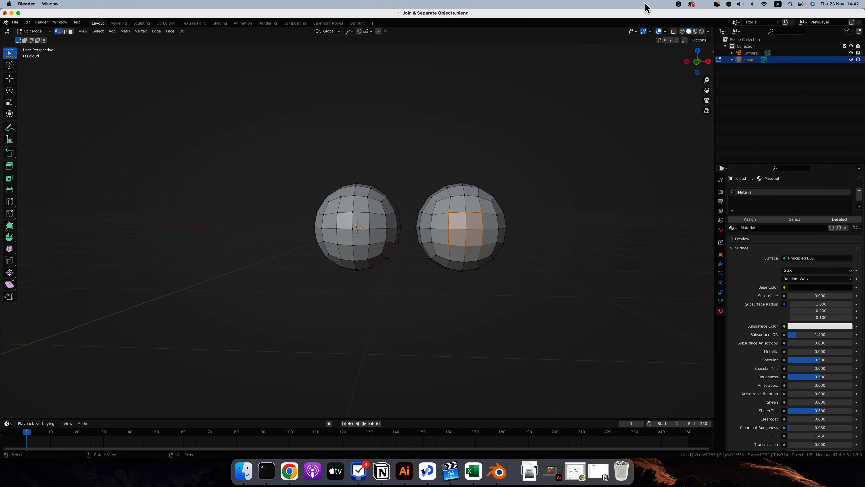
{"action": "left_click", "coordinate": [696, 31]}
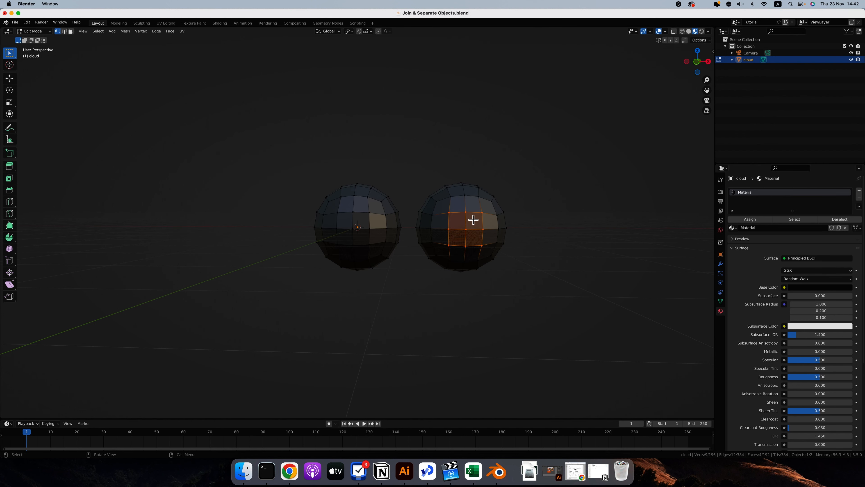
Add a second slot with a new default white material and place it above the black material.
{"action": "scroll", "coordinate": [477, 218], "scroll_direction": "up", "scroll_amount": 2}
{"action": "scroll", "coordinate": [480, 219], "scroll_direction": "right", "scroll_amount": 3}
{"action": "scroll", "coordinate": [480, 219], "scroll_direction": "up", "scroll_amount": 4}
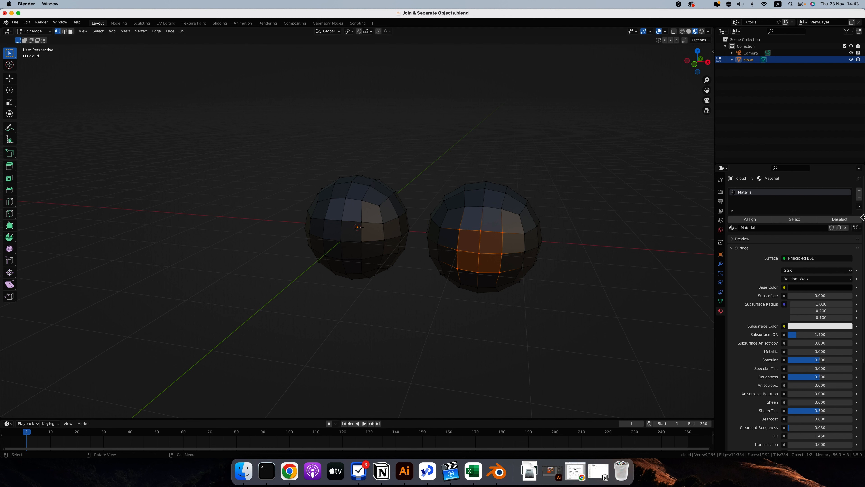
{"action": "left_click", "coordinate": [859, 192]}
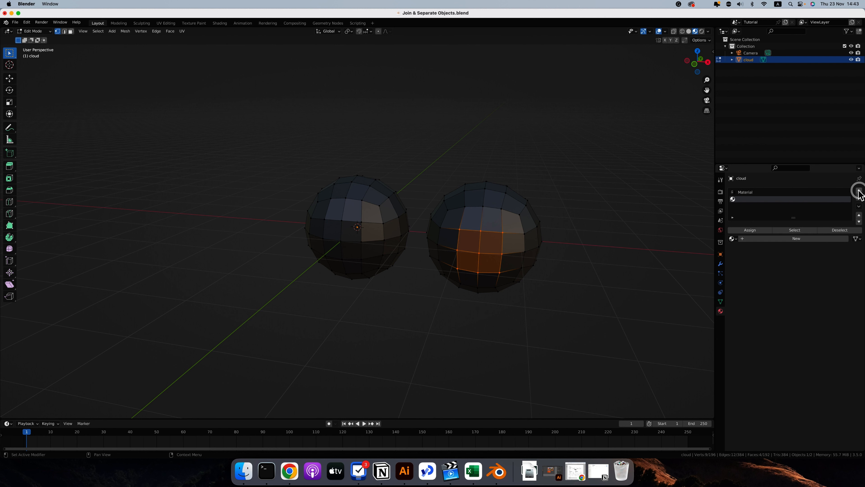
{"action": "left_click", "coordinate": [760, 238]}
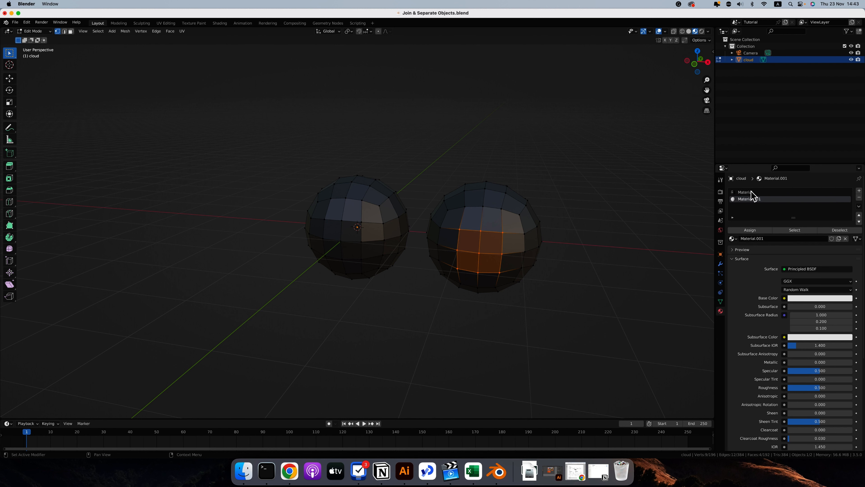
{"action": "left_click", "coordinate": [859, 215]}
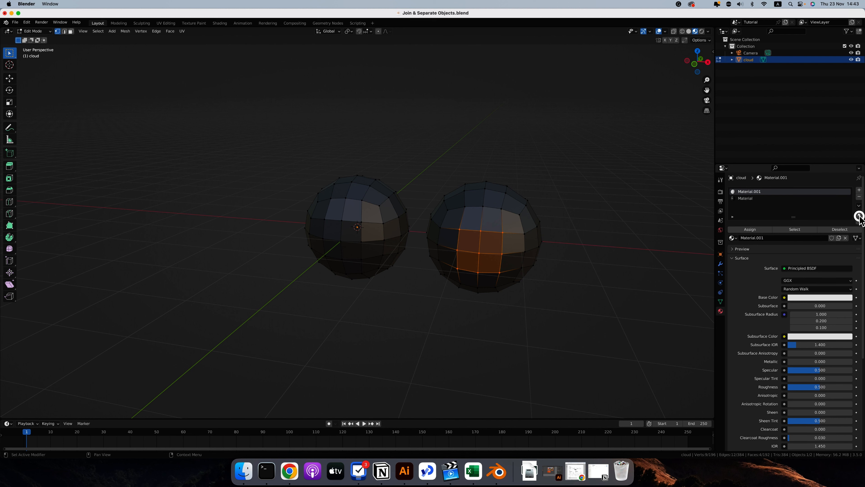
In Object Mode, rename the white material main and the black material secondary.
{"action": "key", "text": "Tab"}
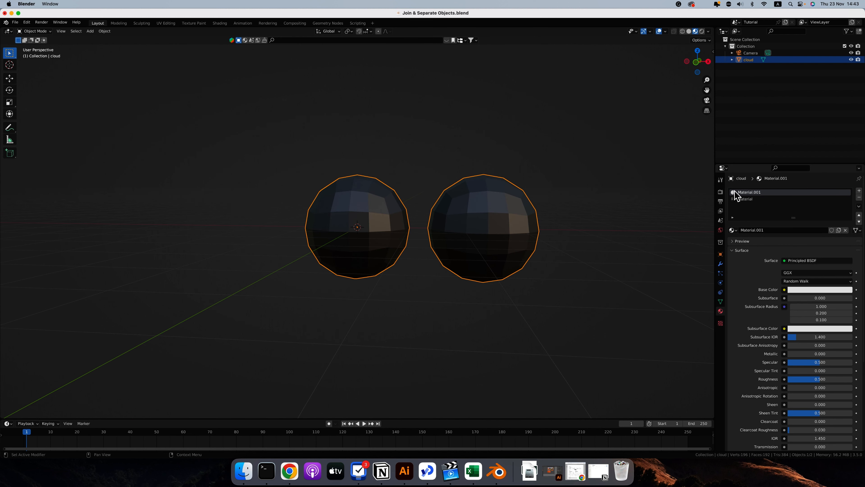
{"action": "double_click", "coordinate": [752, 191]}
{"action": "type", "text": "main"}
{"action": "double_click", "coordinate": [745, 199]}
{"action": "type", "text": "secondary"}
{"action": "key", "text": "Return"}
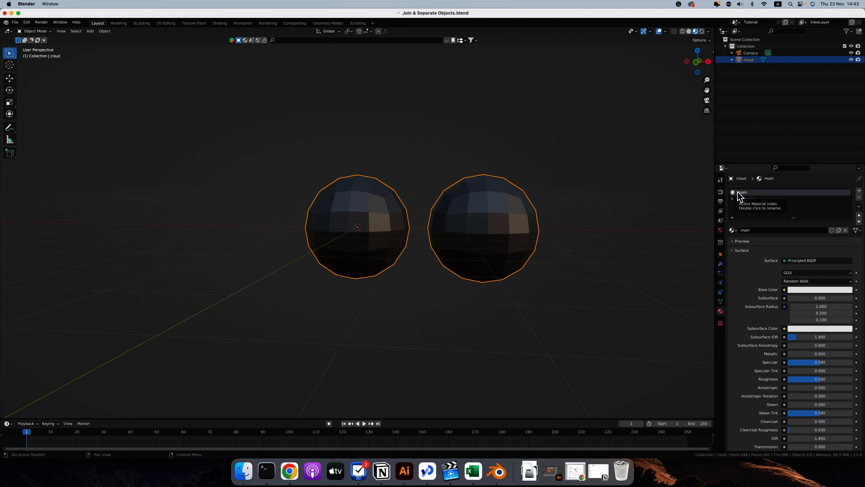
Remove the secondary material slot and add a fresh slot that reuses the existing secondary material.
{"action": "left_click", "coordinate": [749, 200]}
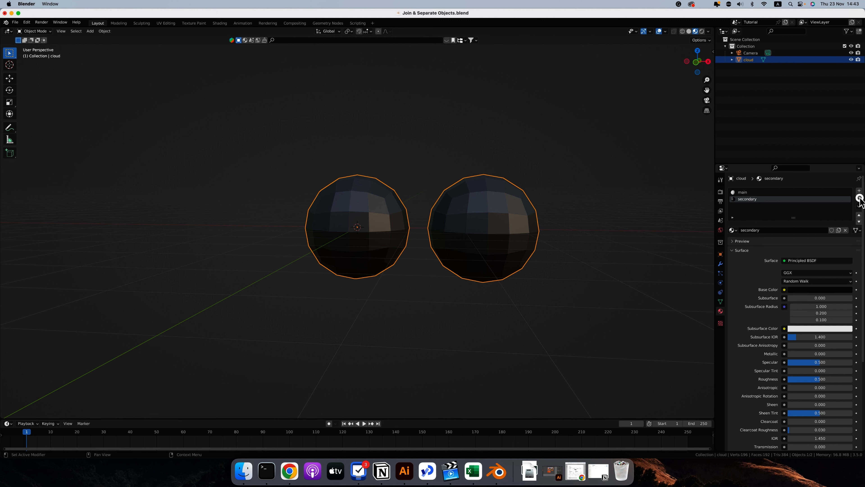
{"action": "left_click", "coordinate": [859, 197]}
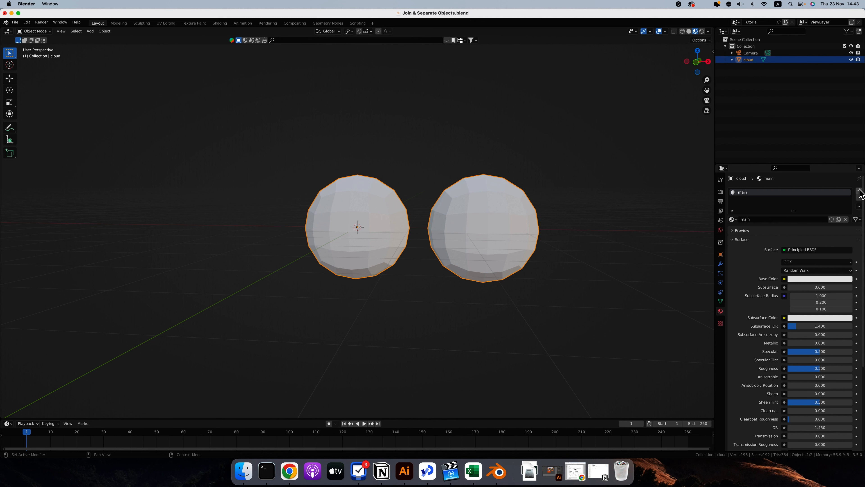
{"action": "scroll", "coordinate": [860, 193], "scroll_direction": "down", "scroll_amount": 1}
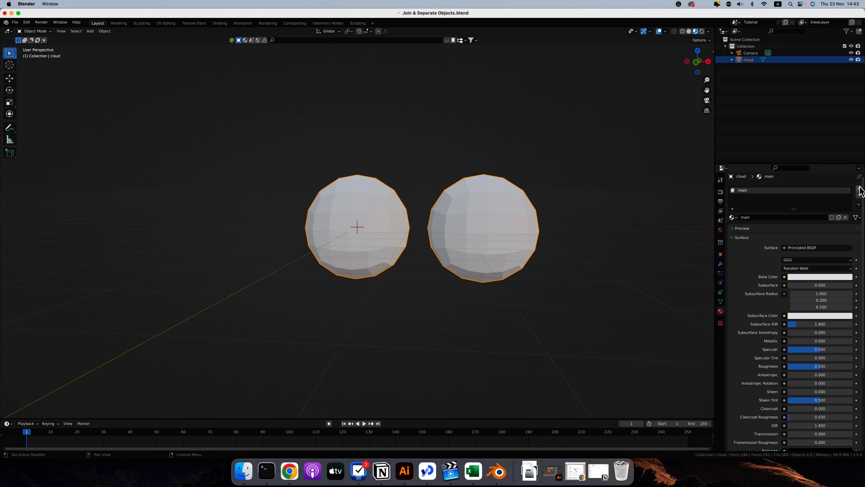
{"action": "left_click", "coordinate": [860, 189]}
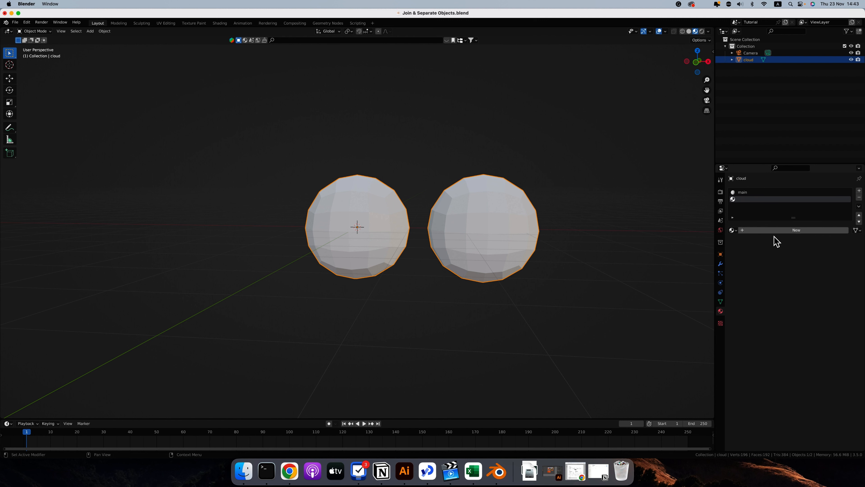
{"action": "left_click", "coordinate": [733, 230]}
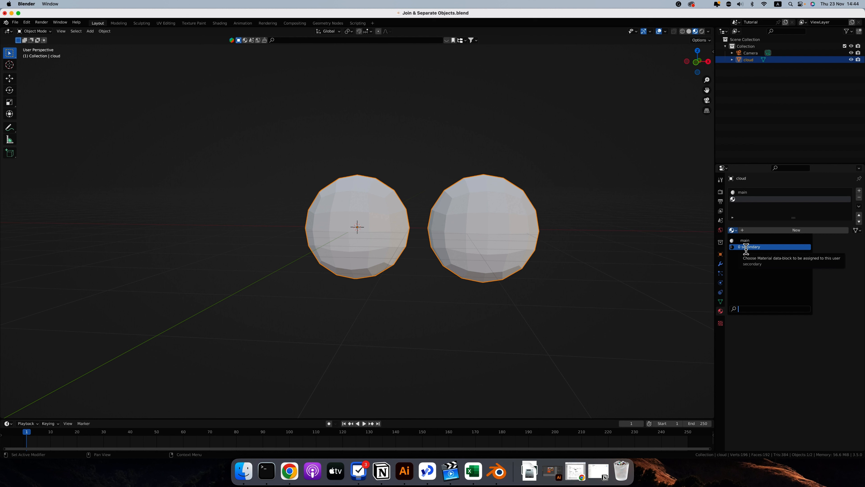
{"action": "left_click", "coordinate": [746, 247]}
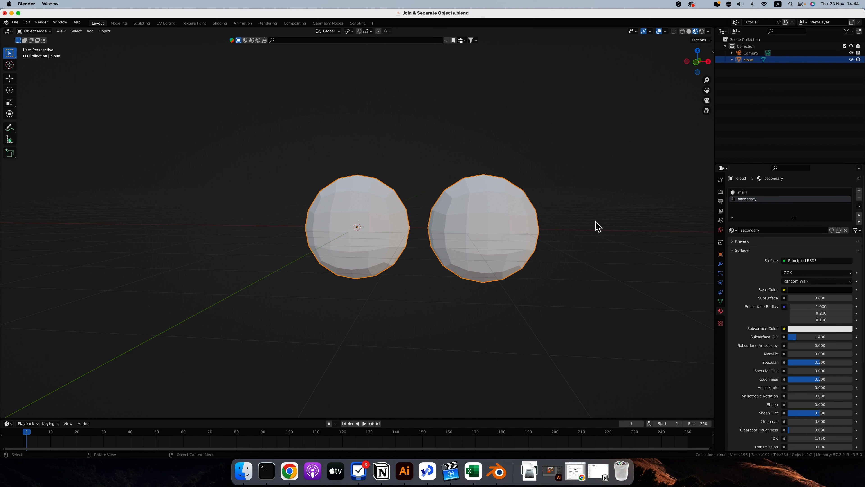
Select a 4-by-4 patch of faces on the front of the right sphere and assign the secondary material to it.
{"action": "key", "text": "Tab"}
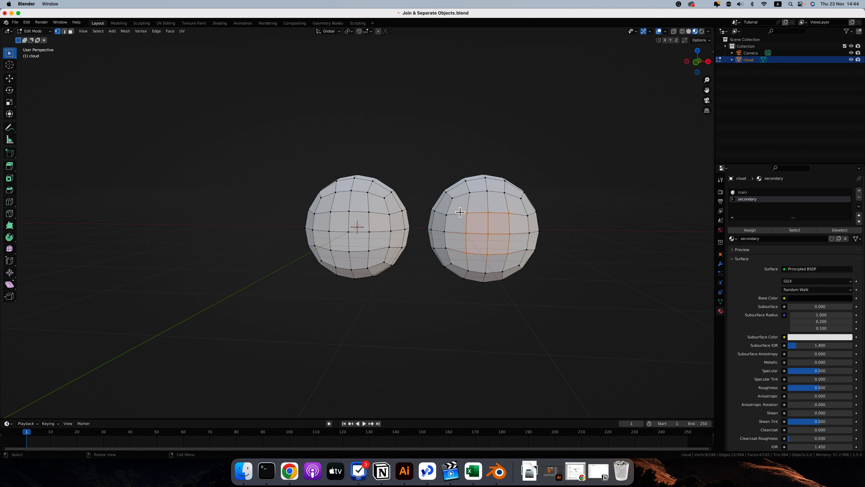
{"action": "left_click", "coordinate": [453, 198], "text": "shift"}
{"action": "left_click", "coordinate": [445, 232], "text": "shift"}
{"action": "left_click", "coordinate": [446, 248], "text": "shift"}
{"action": "left_click", "coordinate": [452, 264], "text": "shift"}
{"action": "left_click", "coordinate": [468, 271], "text": "shift"}
{"action": "left_click", "coordinate": [485, 272], "text": "shift"}
{"action": "left_click", "coordinate": [502, 271], "text": "shift"}
{"action": "left_click", "coordinate": [519, 266], "text": "shift"}
{"action": "left_click", "coordinate": [526, 250], "text": "shift"}
{"action": "left_click", "coordinate": [749, 229]}
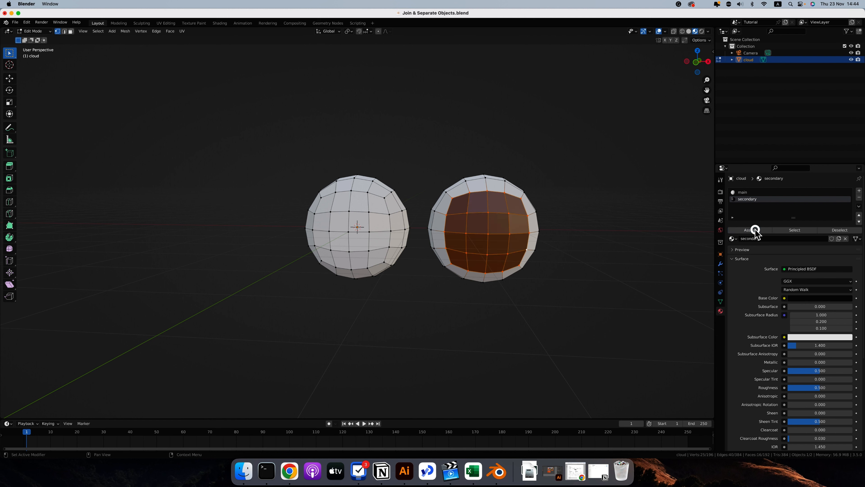
{"action": "key", "text": "Tab"}
{"action": "scroll", "coordinate": [471, 218], "scroll_direction": "right", "scroll_amount": 10}
{"action": "scroll", "coordinate": [471, 218], "scroll_direction": "left", "scroll_amount": 8}
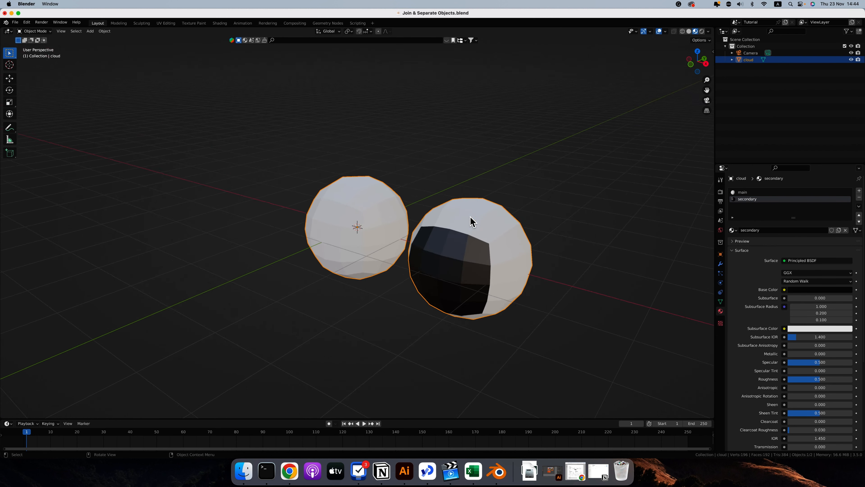
{"action": "scroll", "coordinate": [488, 249], "scroll_direction": "down", "scroll_amount": 5}
{"action": "scroll", "coordinate": [488, 250], "scroll_direction": "left", "scroll_amount": 5}
In Edit Mode, select the edge loop around the black patch and duplicate it in place.
{"action": "left_click", "coordinate": [499, 221]}
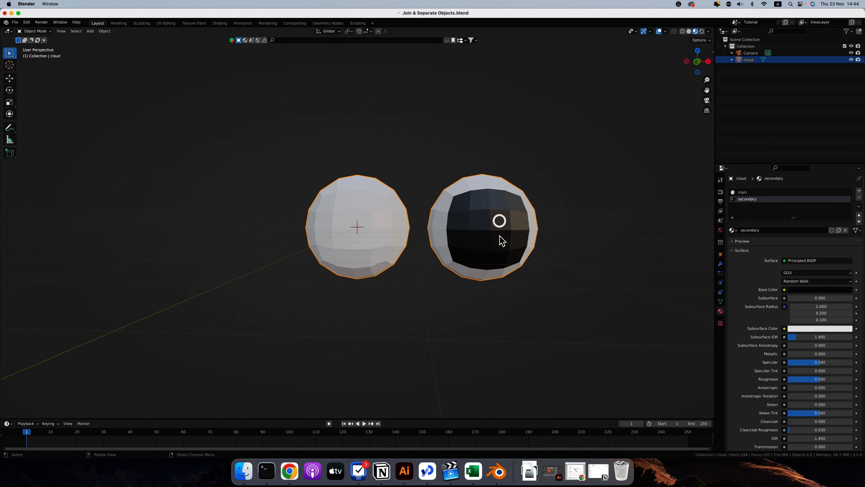
{"action": "key", "text": "Tab"}
{"action": "left_click", "coordinate": [527, 208], "text": "alt"}
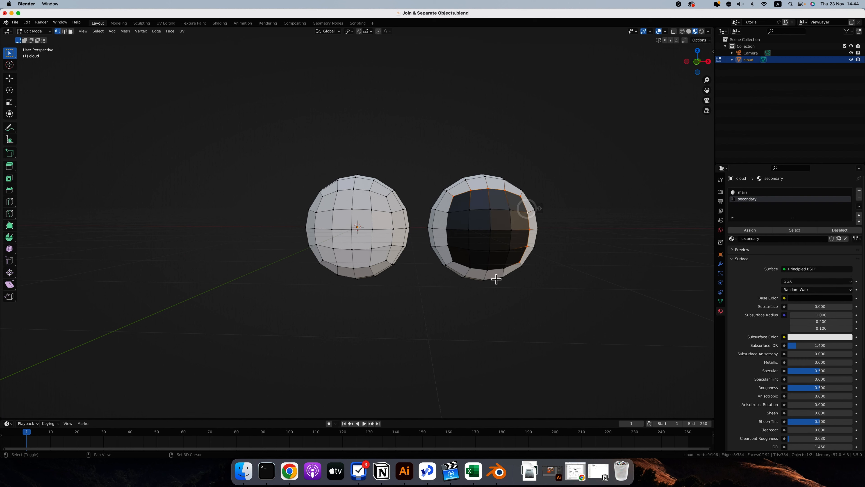
{"action": "double_click", "coordinate": [497, 267], "text": "shift"}
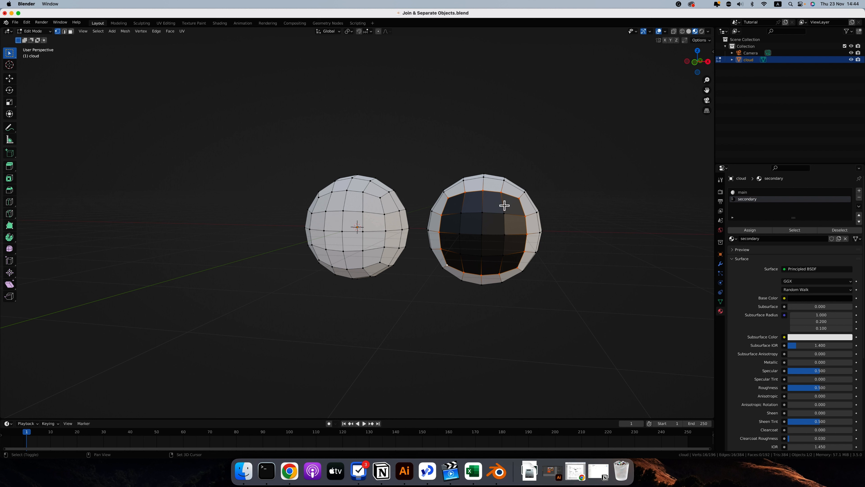
{"action": "key", "text": "e"}
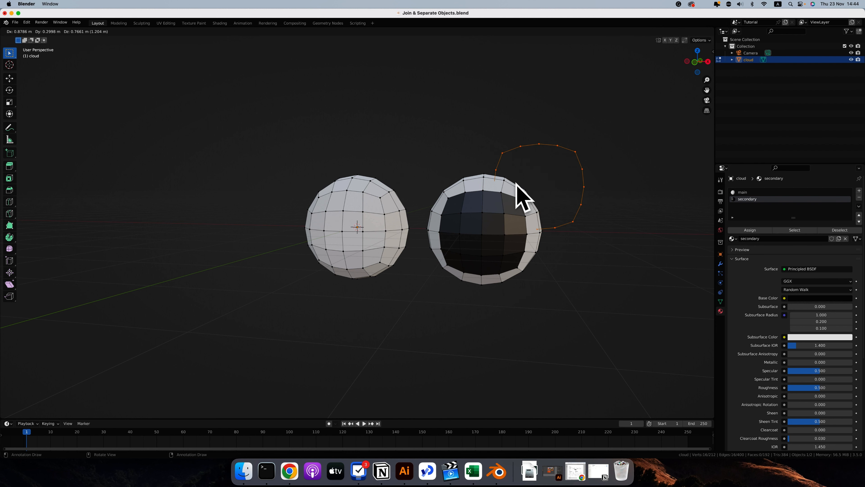
{"action": "right_click", "coordinate": [568, 199]}
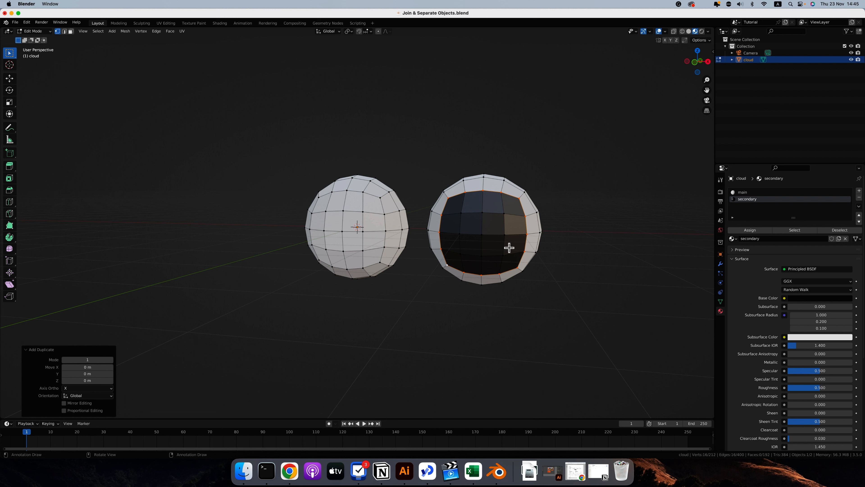
Separate the duplicated edge loop by selection into its own object and return to Object Mode.
{"action": "key", "text": "p"}
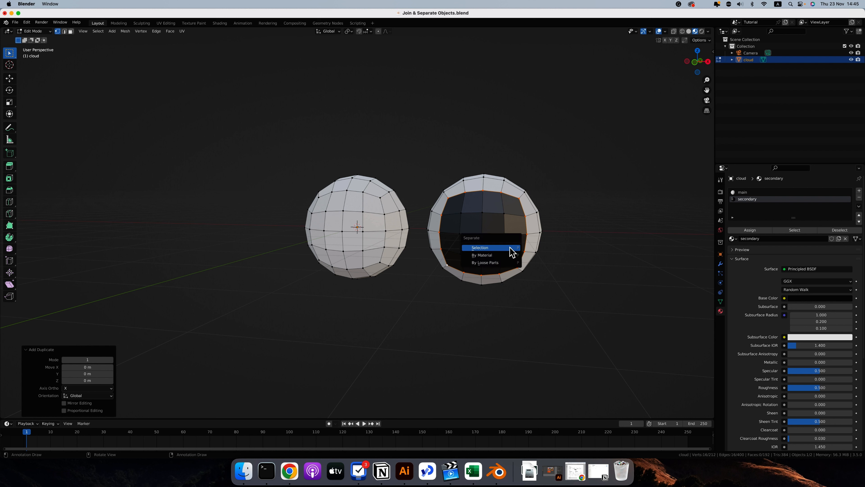
{"action": "left_click", "coordinate": [482, 248]}
{"action": "key", "text": "Tab"}
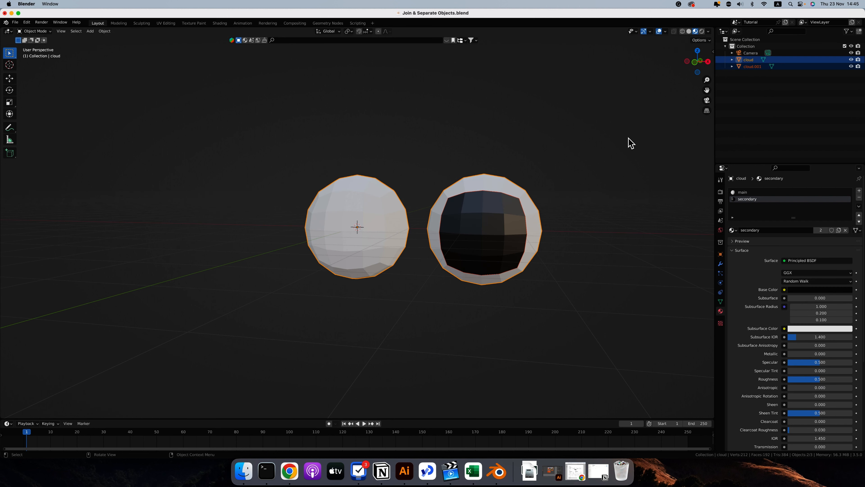
Convert the separated edge loop object cloud.001 to a curve.
{"action": "left_click", "coordinate": [753, 67]}
{"action": "scroll", "coordinate": [484, 242], "scroll_direction": "up", "scroll_amount": 5}
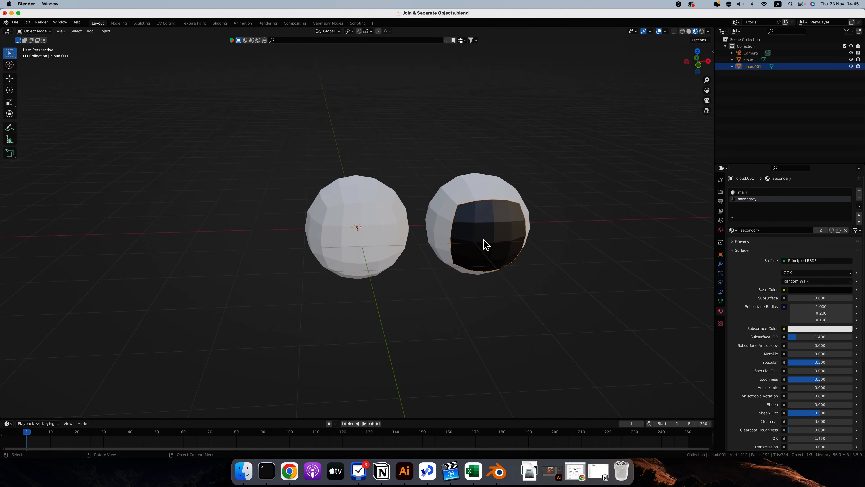
{"action": "right_click", "coordinate": [476, 199]}
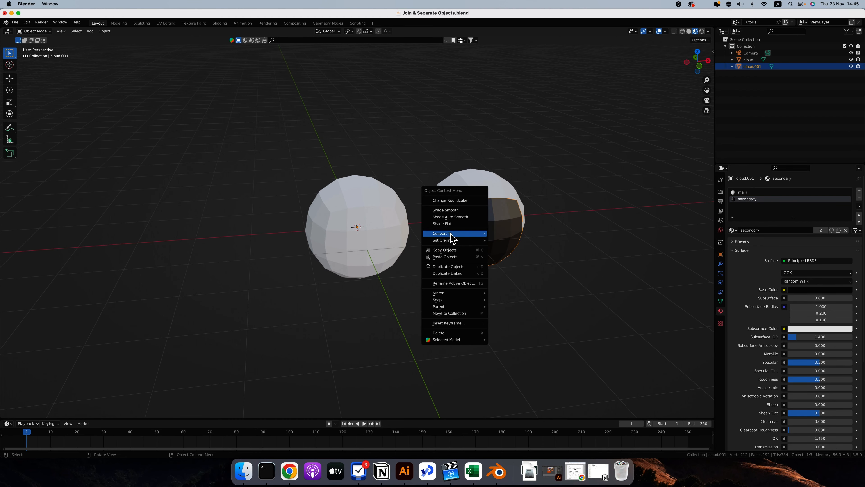
{"action": "mouse_move", "coordinate": [453, 233]}
{"action": "left_click", "coordinate": [509, 234]}
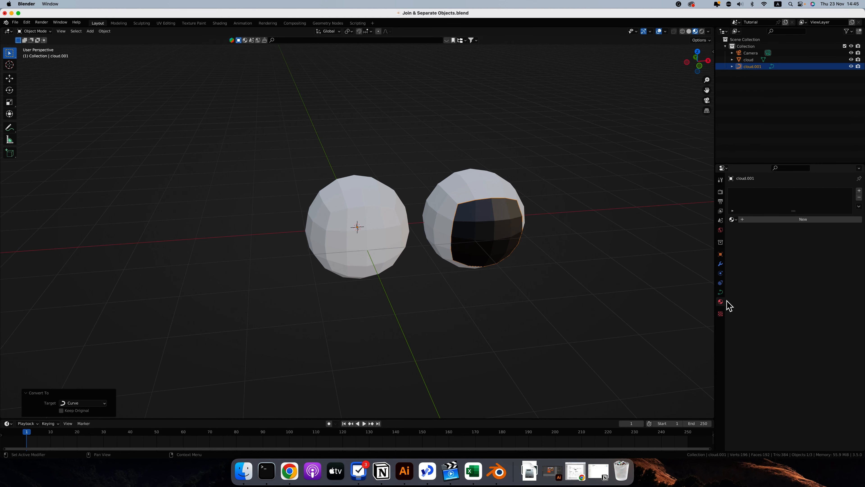
Give the edge loop curve a round bevel with a depth of 0.04 m.
{"action": "left_click", "coordinate": [720, 294]}
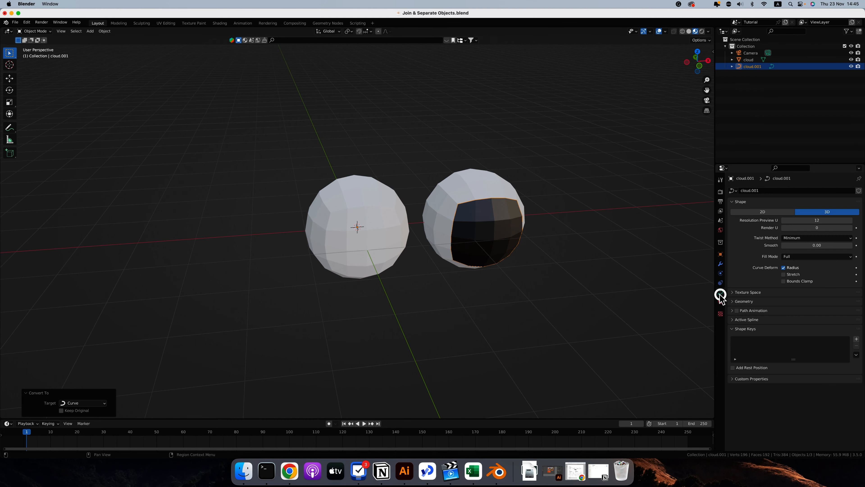
{"action": "left_click", "coordinate": [733, 302]}
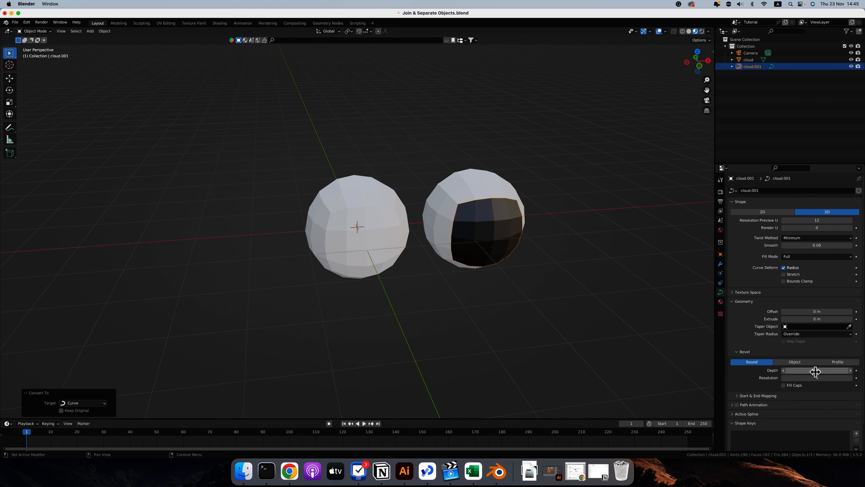
{"action": "left_click_drag", "start_coordinate": [814, 371], "coordinate": [819, 372]}
{"action": "left_click_drag", "start_coordinate": [819, 371], "coordinate": [816, 372]}
{"action": "scroll", "coordinate": [544, 256], "scroll_direction": "down", "scroll_amount": 8}
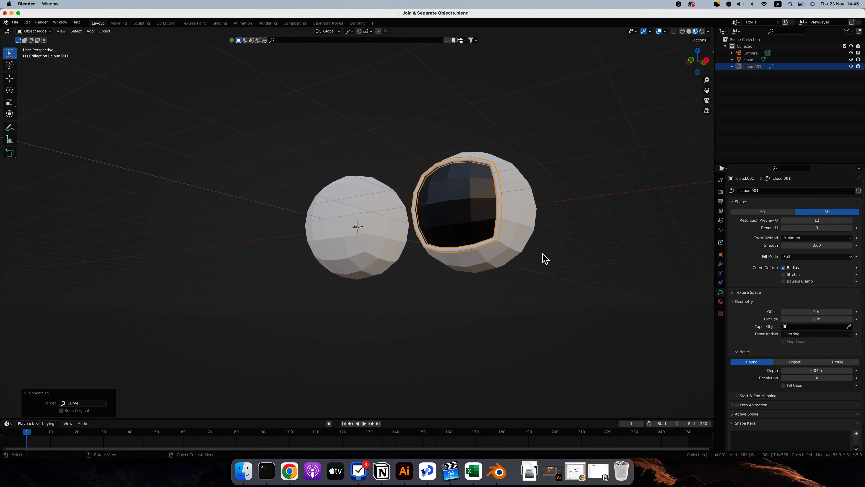
{"action": "scroll", "coordinate": [543, 256], "scroll_direction": "left", "scroll_amount": 5}
{"action": "scroll", "coordinate": [544, 256], "scroll_direction": "up", "scroll_amount": 6}
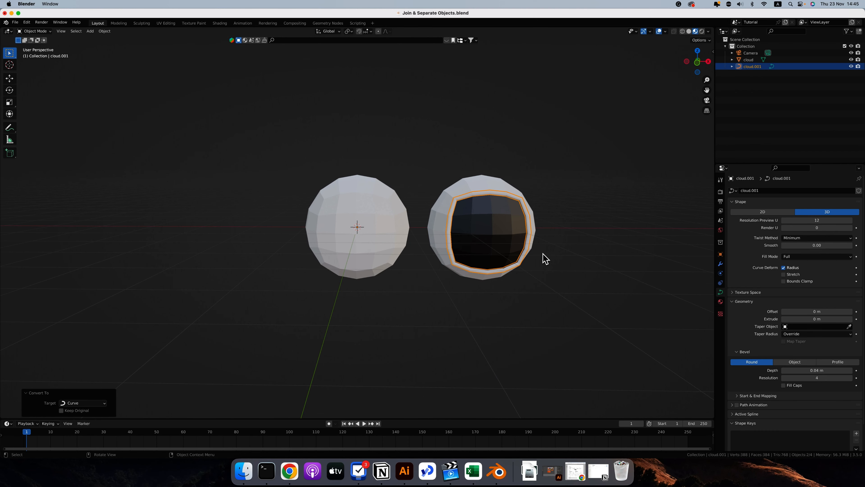
{"action": "scroll", "coordinate": [470, 214], "scroll_direction": "right", "scroll_amount": 2}
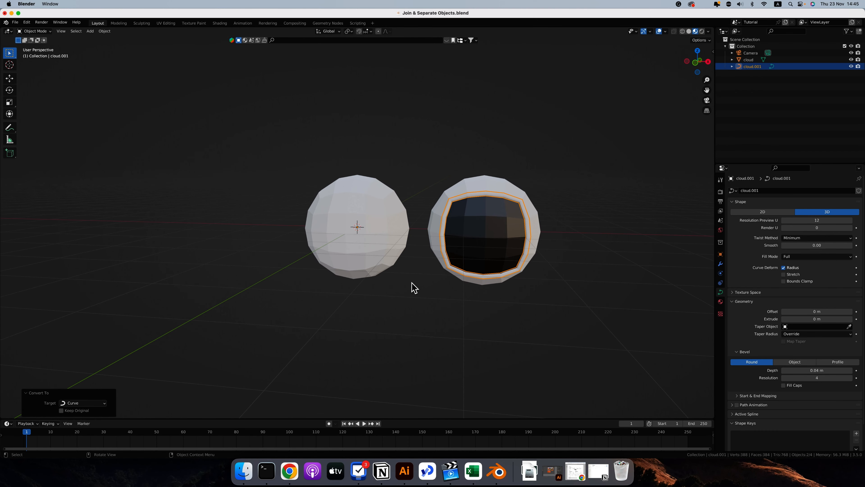
Select the cloud object and show its material settings.
{"action": "key", "text": "alt+a"}
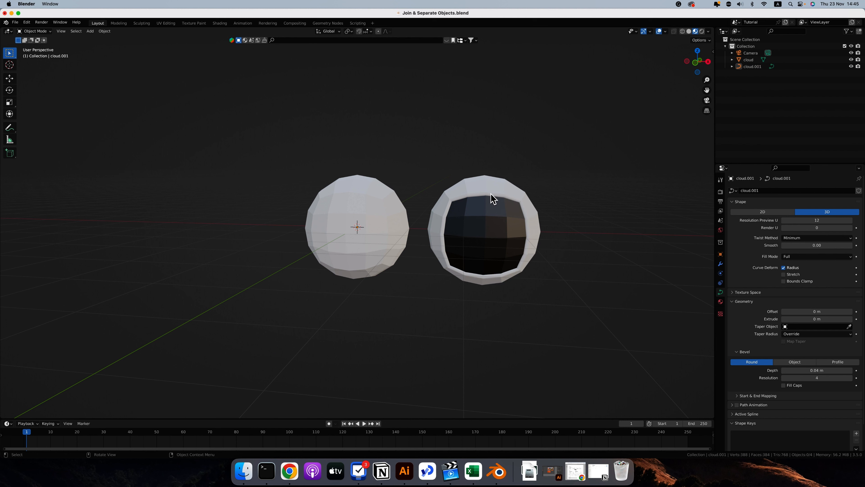
{"action": "left_click", "coordinate": [490, 194]}
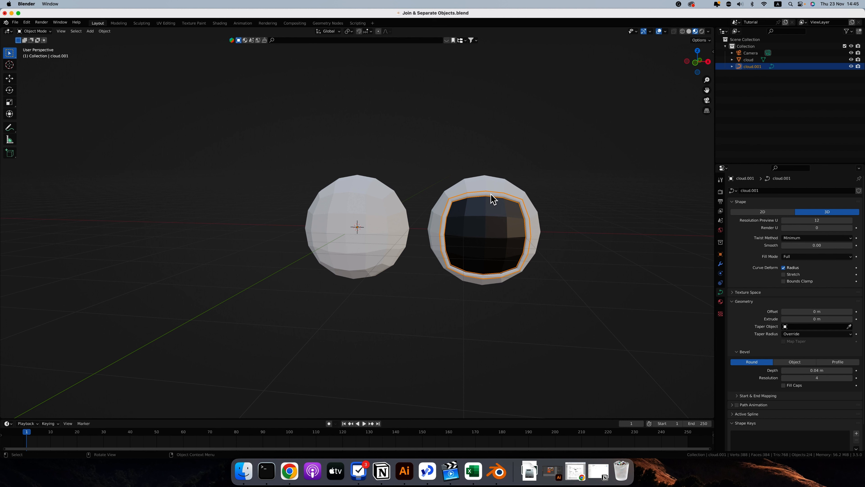
{"action": "left_click", "coordinate": [507, 188]}
{"action": "left_click", "coordinate": [720, 310]}
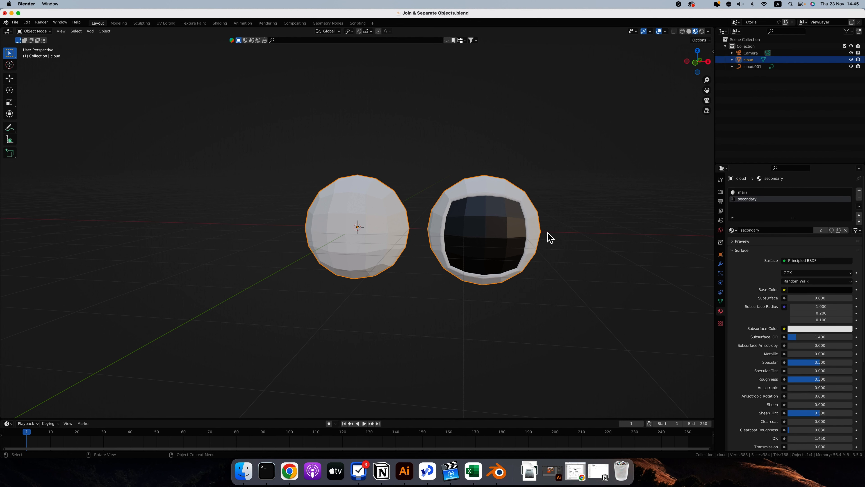
{"action": "left_click", "coordinate": [814, 328]}
{"action": "left_click", "coordinate": [808, 250]}
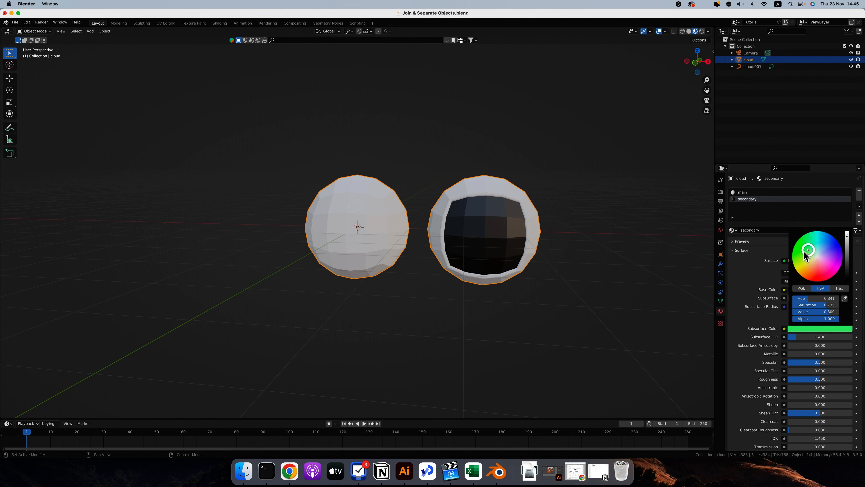
{"action": "key", "text": "ctrl+z"}
{"action": "left_click", "coordinate": [836, 289]}
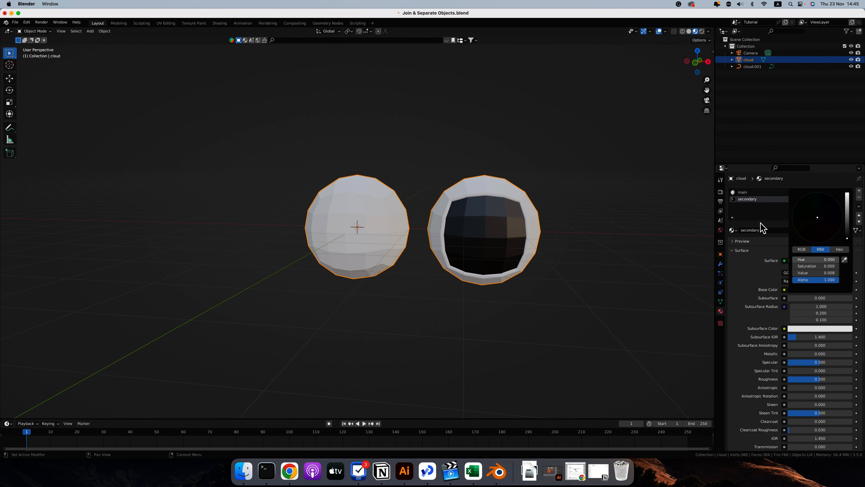
Change the base color of the main material to a light purple-blue and deselect the cloud object.
{"action": "left_click", "coordinate": [748, 192]}
{"action": "left_click", "coordinate": [623, 192]}
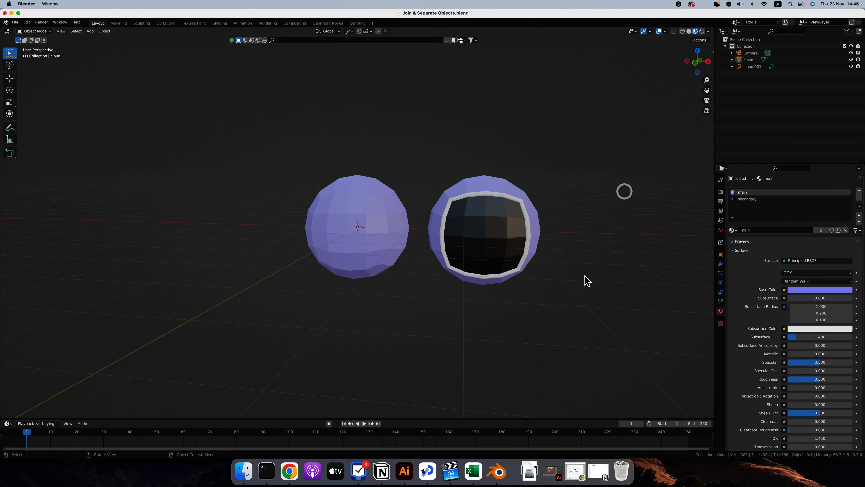
Select the ring curve and add the cloud object to the selection as the active object.
{"action": "middle_click_drag", "start_coordinate": [585, 280], "coordinate": [583, 291]}
{"action": "left_click", "coordinate": [474, 200]}
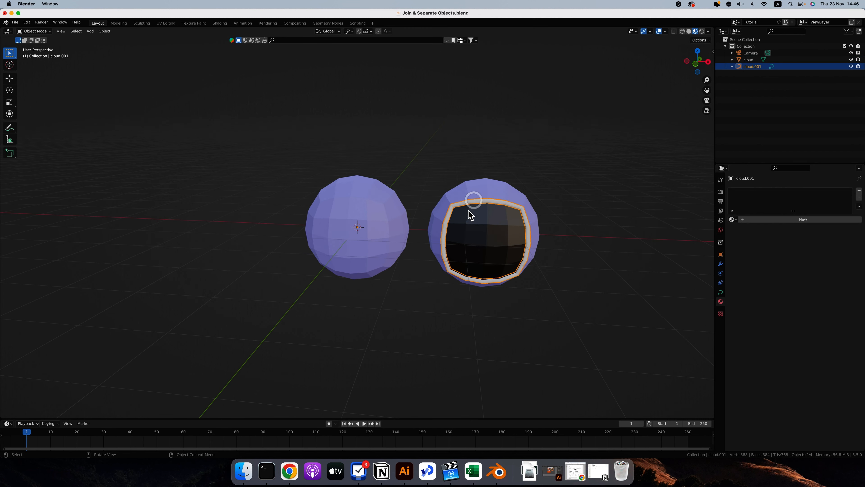
{"action": "mouse_move", "coordinate": [479, 201]}
{"action": "middle_mouse_down"}
{"action": "mouse_move", "coordinate": [487, 193]}
{"action": "mouse_move", "coordinate": [478, 196]}
{"action": "middle_mouse_up"}
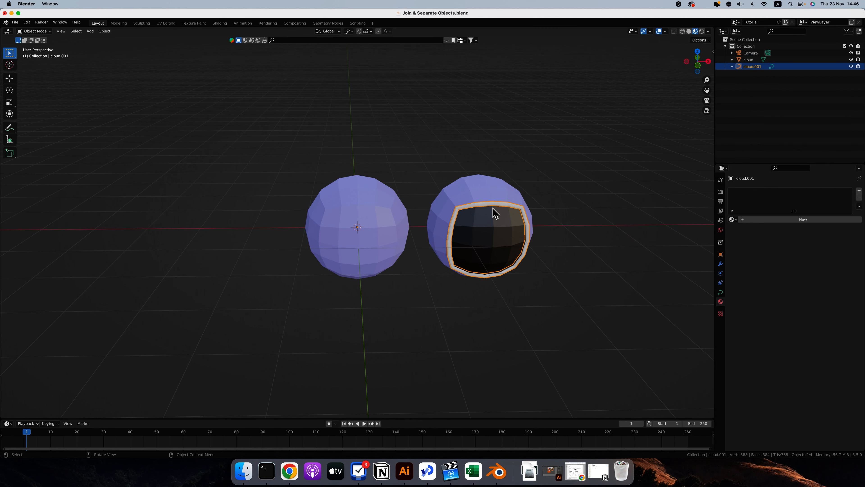
{"action": "middle_click_drag", "start_coordinate": [495, 213], "coordinate": [442, 247]}
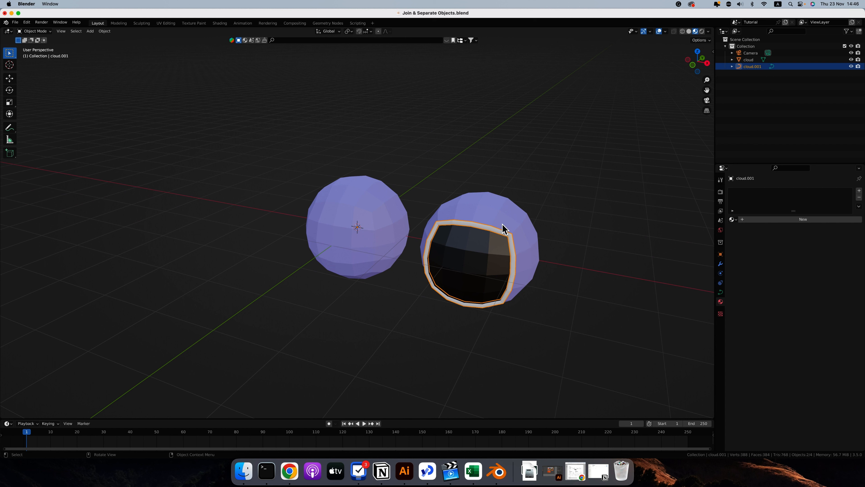
{"action": "middle_click_drag", "start_coordinate": [511, 224], "coordinate": [500, 211]}
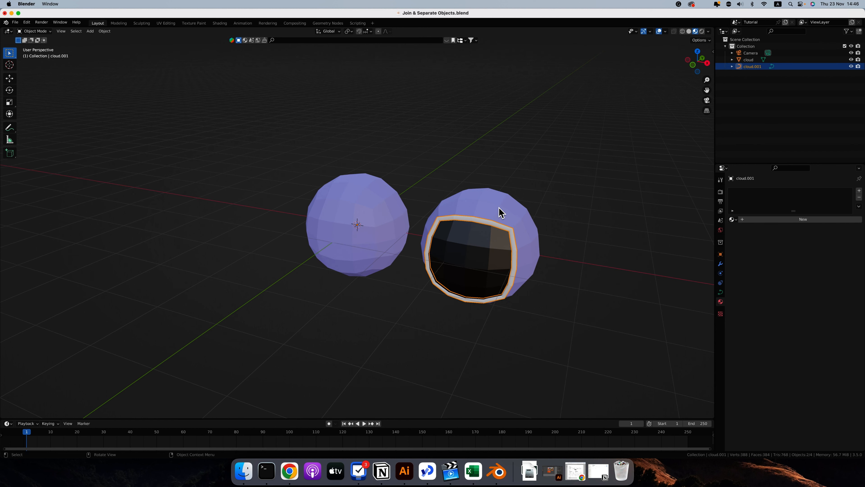
{"action": "left_click", "coordinate": [497, 208], "text": "shift"}
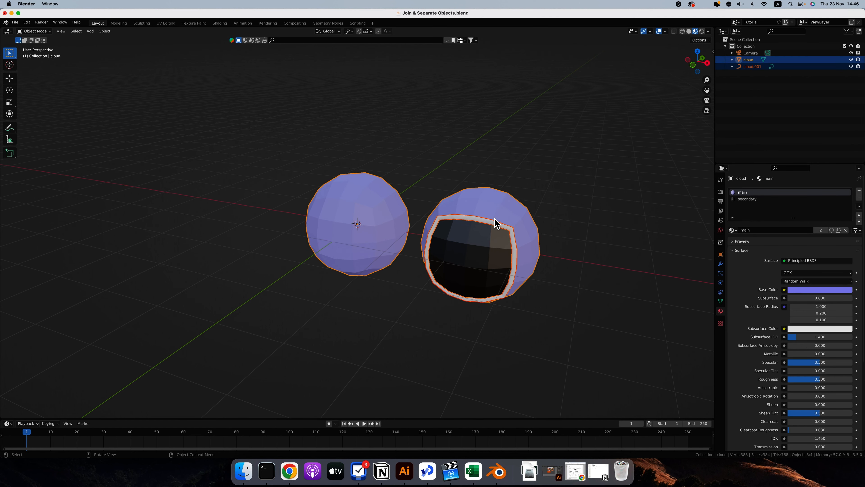
Select only the ring curve around the black patch and convert it to a mesh.
{"action": "left_click", "coordinate": [488, 227]}
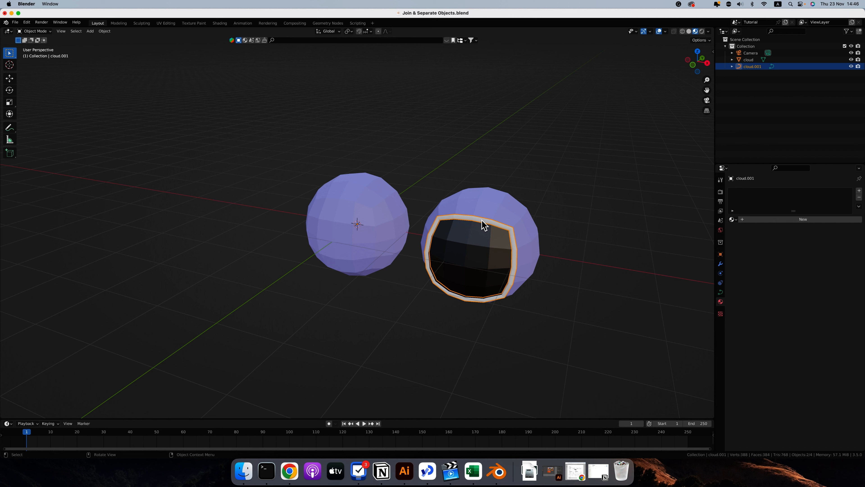
{"action": "right_click", "coordinate": [481, 221]}
{"action": "mouse_move", "coordinate": [482, 222]}
{"action": "left_click", "coordinate": [510, 227]}
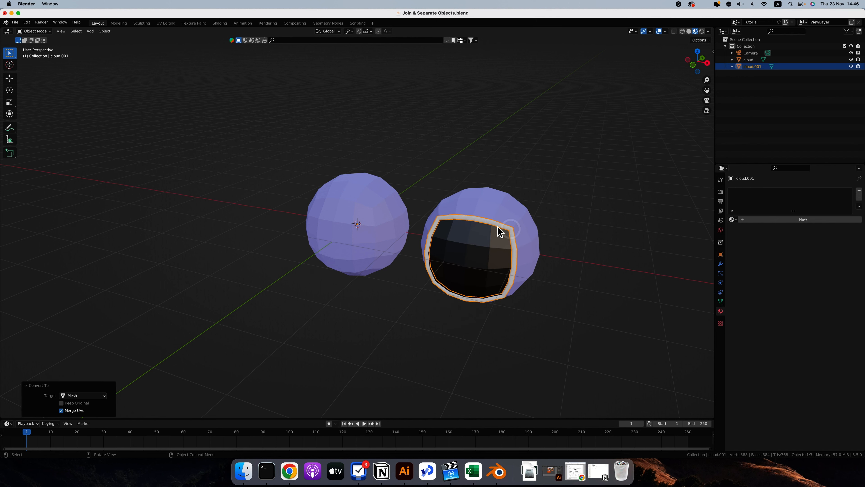
Join the ring mesh into the cloud object and undo the join.
{"action": "scroll", "coordinate": [516, 208], "scroll_direction": "down", "scroll_amount": 1}
{"action": "left_click", "coordinate": [513, 206], "text": "shift"}
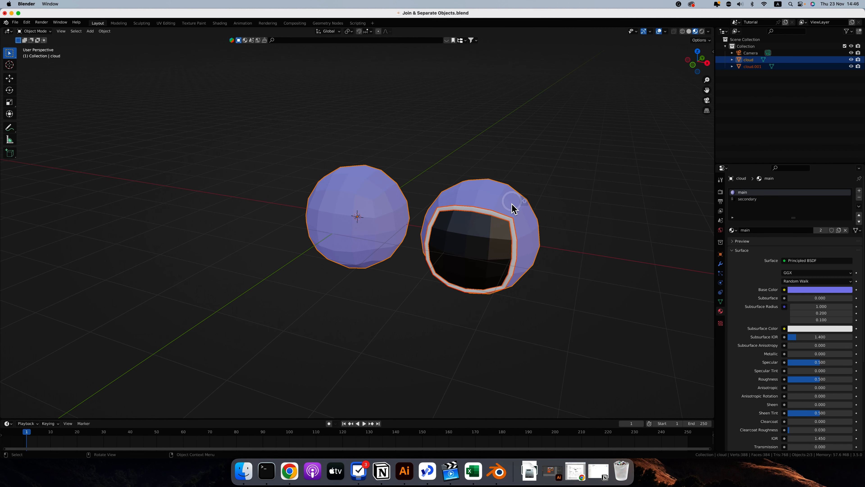
{"action": "key", "text": "ctrl+j"}
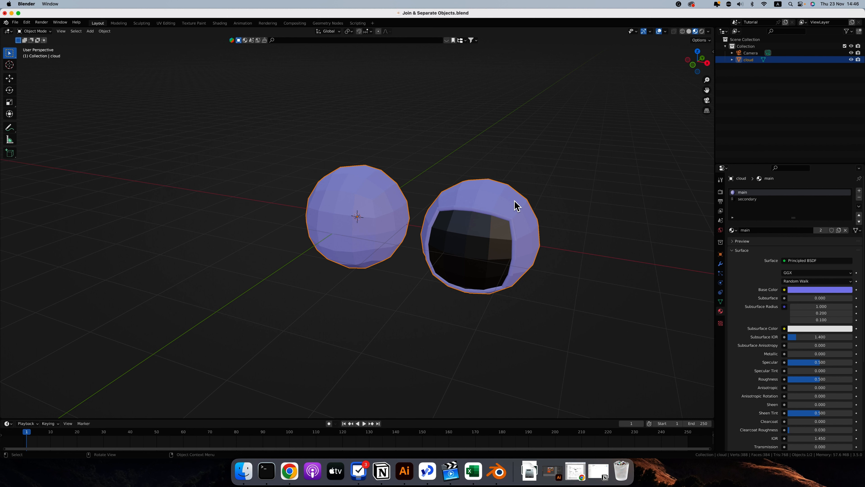
{"action": "middle_click_drag", "start_coordinate": [517, 206], "coordinate": [491, 238]}
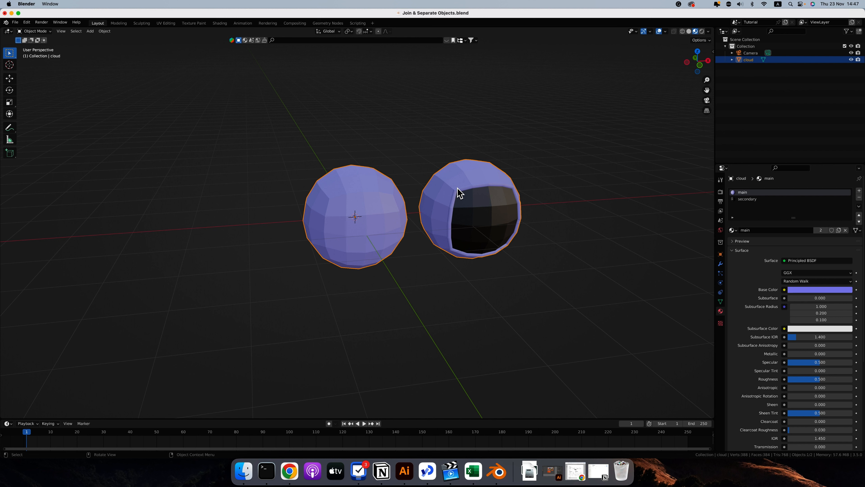
{"action": "key", "text": "super+z"}
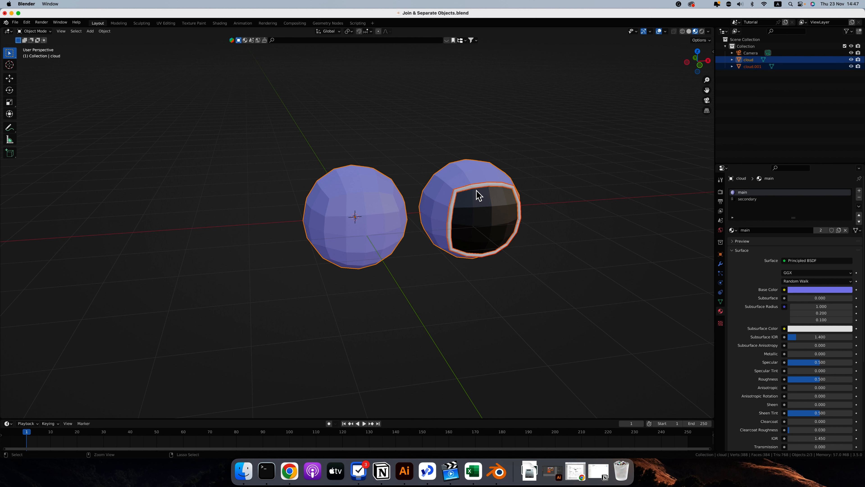
Select only the ring mesh around the black patch and add a new default material to it.
{"action": "left_click", "coordinate": [585, 209]}
{"action": "left_click", "coordinate": [503, 185]}
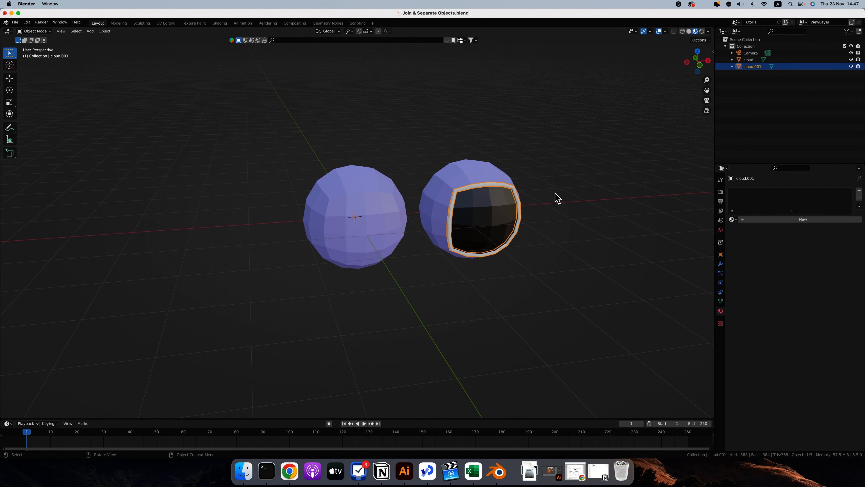
{"action": "left_click", "coordinate": [757, 219]}
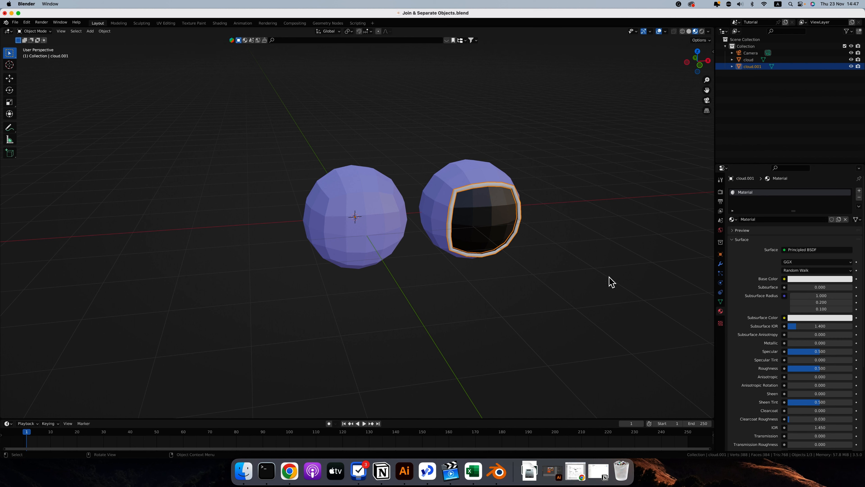
{"action": "middle_click_drag", "start_coordinate": [553, 208], "coordinate": [511, 209]}
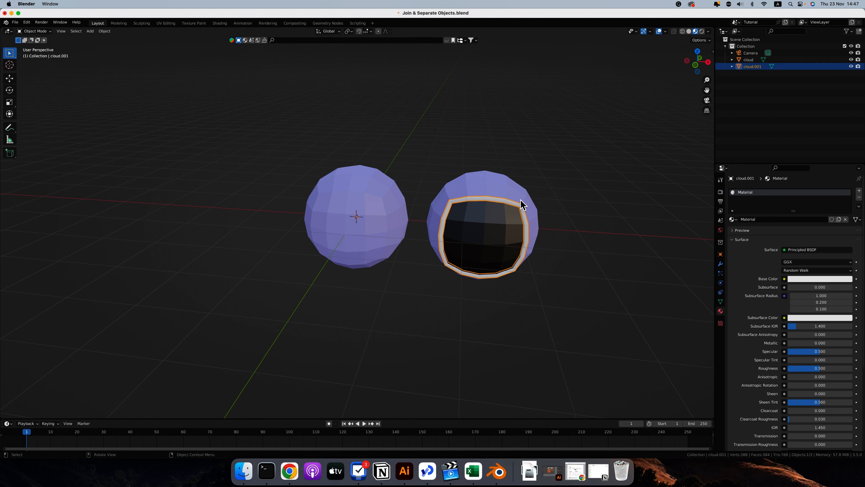
Rename the cloud object as screen.
{"action": "double_click", "coordinate": [751, 60]}
{"action": "type", "text": "s"}
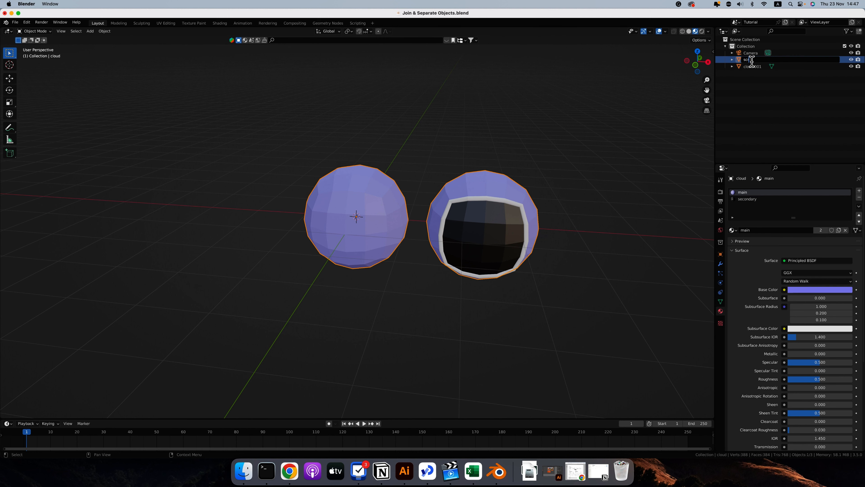
{"action": "type", "text": "creen"}
{"action": "key", "text": "Return"}
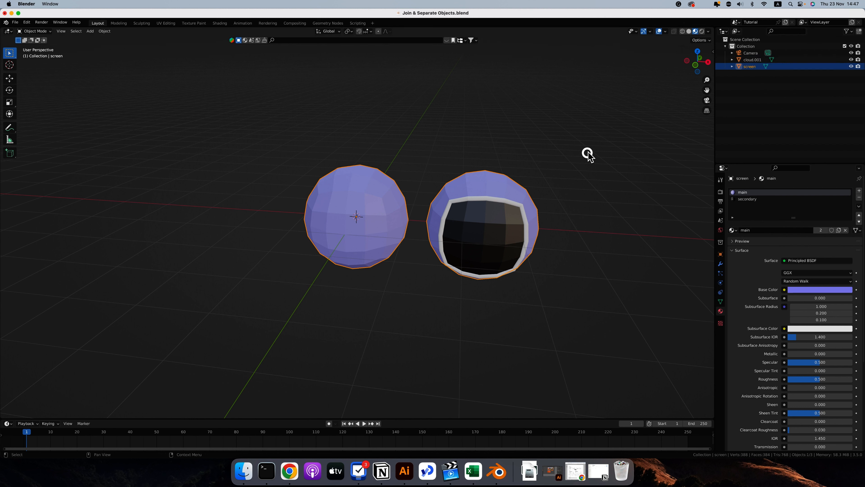
Select the ring mesh, add the screen object as the active object and join them.
{"action": "left_click", "coordinate": [495, 200]}
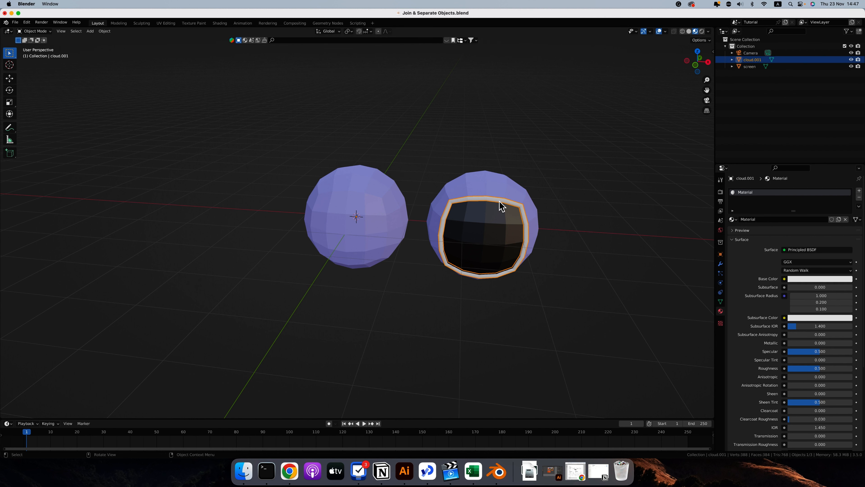
{"action": "left_click", "coordinate": [496, 189], "text": "shift"}
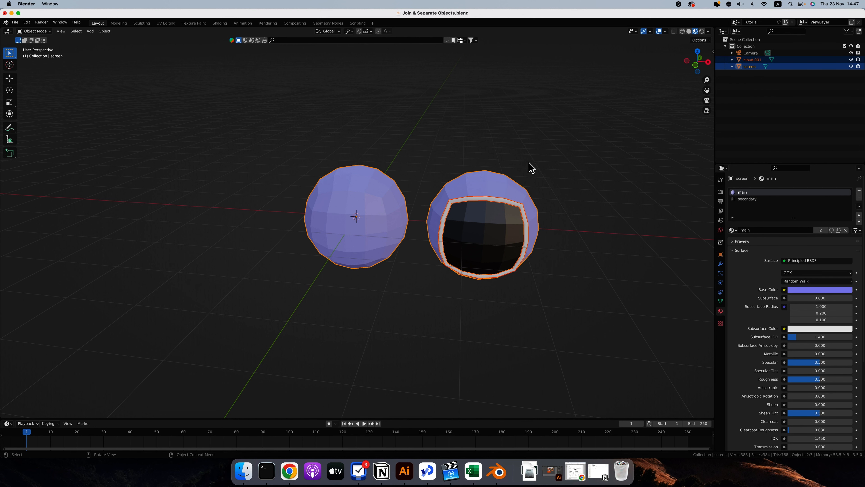
{"action": "key", "text": "ctrl+j"}
{"action": "scroll", "coordinate": [530, 166], "scroll_direction": "left", "scroll_amount": 3}
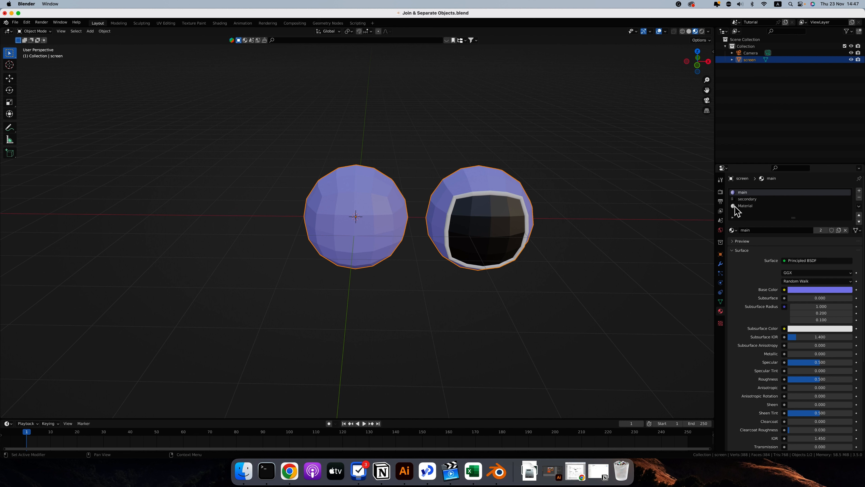
Separate the whole screen mesh by material and return to Object Mode.
{"action": "left_click", "coordinate": [460, 196]}
{"action": "key", "text": "Tab"}
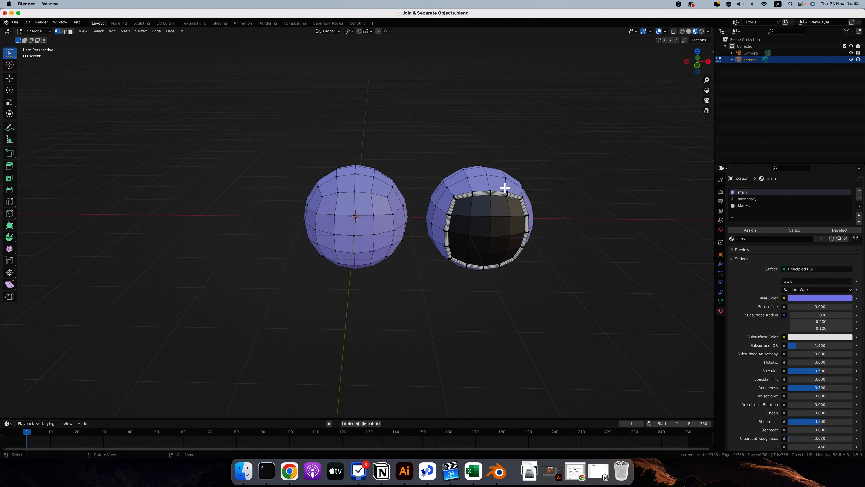
{"action": "key", "text": "a"}
{"action": "key", "text": "p"}
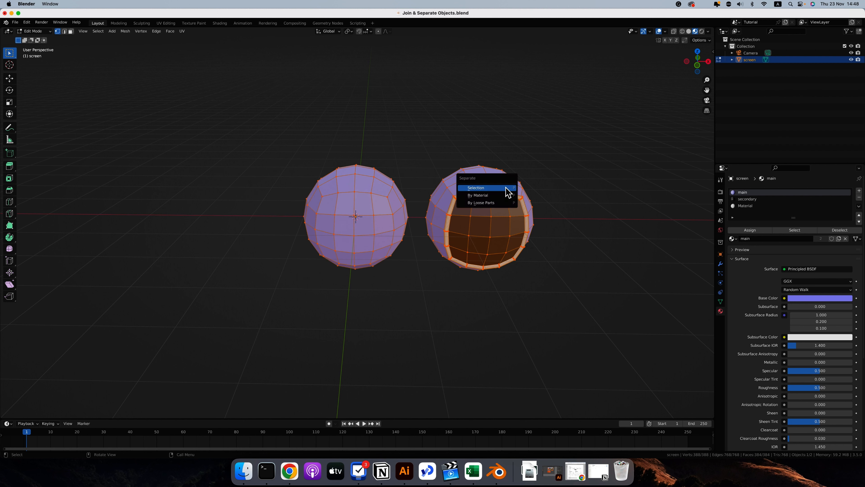
{"action": "left_click", "coordinate": [486, 199]}
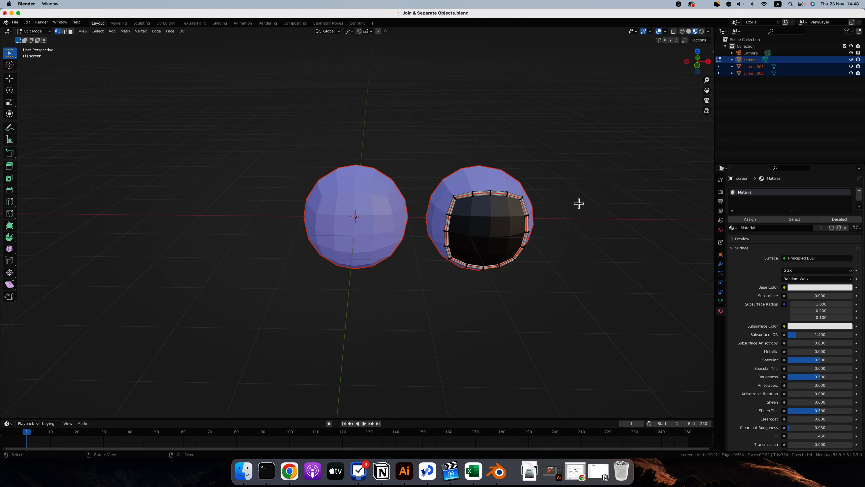
{"action": "key", "text": "Tab"}
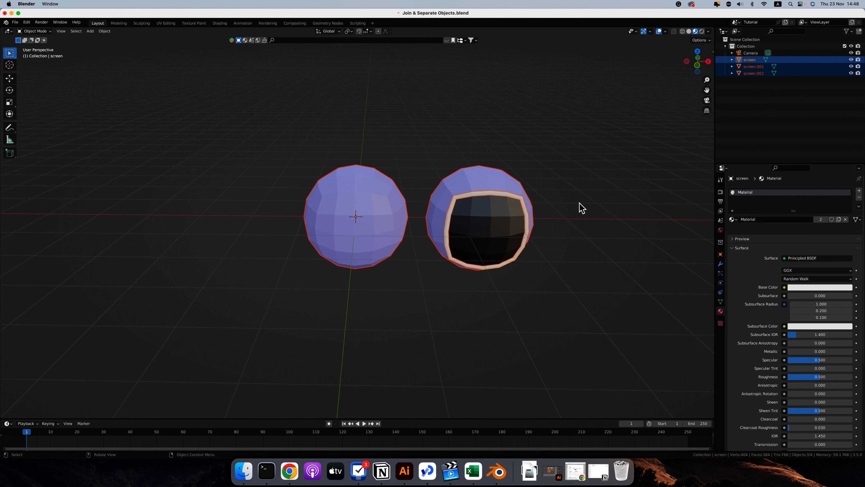
Test the separation by grabbing the purple spheres and moving the black patch aside, cancelling or undoing each move.
{"action": "left_click", "coordinate": [579, 203]}
{"action": "left_click", "coordinate": [487, 176]}
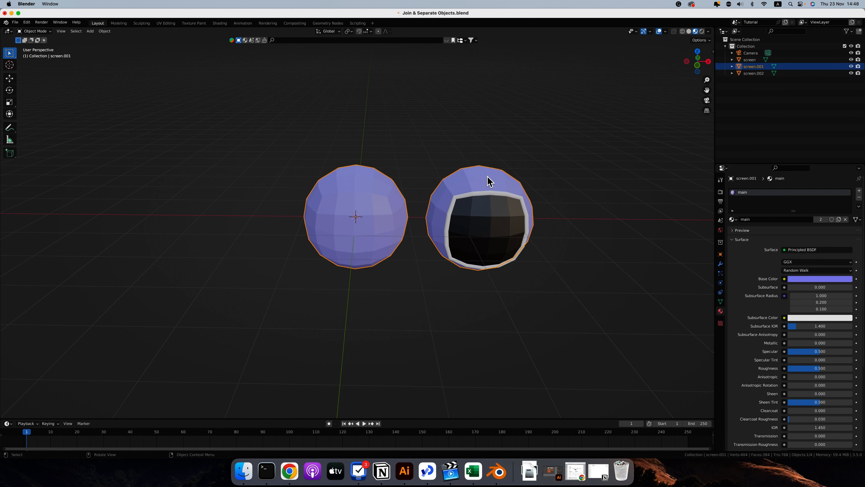
{"action": "key", "text": "g"}
{"action": "key", "text": "Escape"}
{"action": "left_click", "coordinate": [499, 221]}
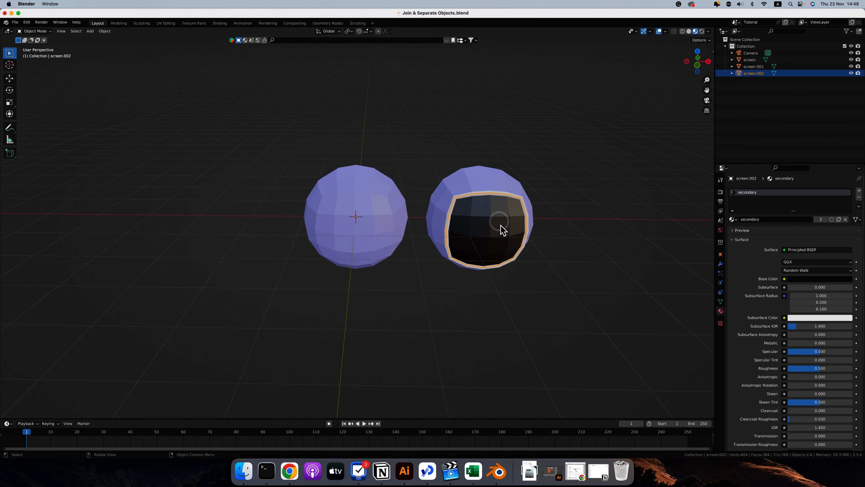
{"action": "key", "text": "g"}
{"action": "left_click", "coordinate": [614, 237]}
{"action": "key", "text": "ctrl+z"}
Move the ring about 2.5 m along X away from the sphere and undo the move.
{"action": "left_click", "coordinate": [485, 196]}
{"action": "key", "text": "g"}
{"action": "left_click", "coordinate": [615, 202]}
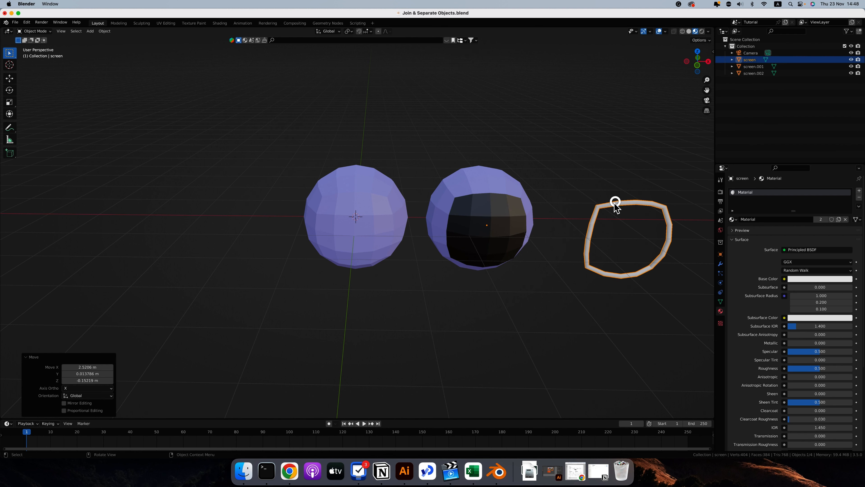
{"action": "key", "text": "ctrl+z"}
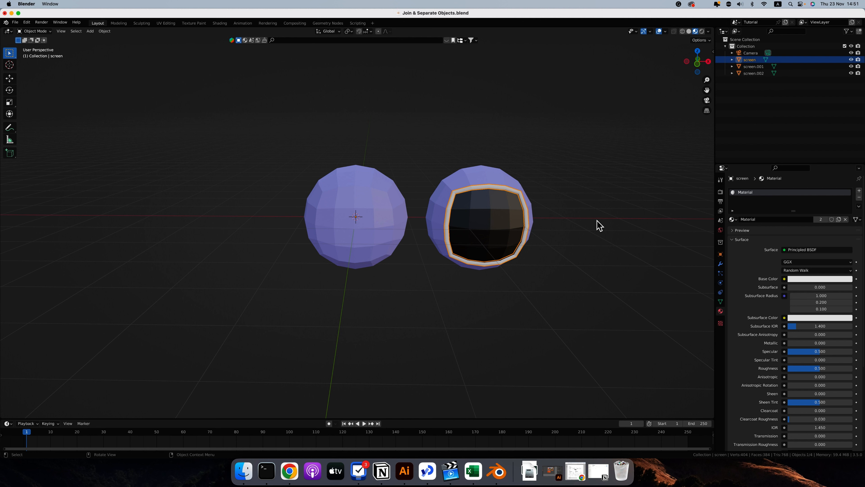
Separate the linked purple shell around the black patch by selection into its own object.
{"action": "left_click", "coordinate": [485, 184]}
{"action": "key", "text": "Tab"}
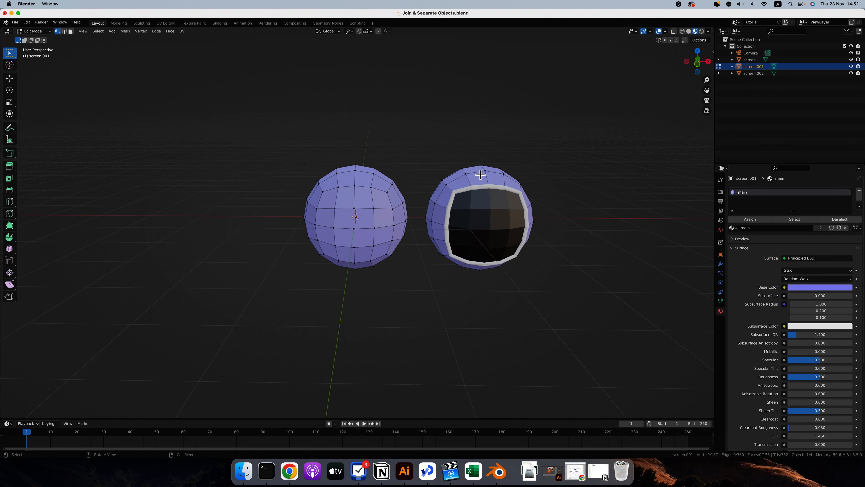
{"action": "key", "text": "l"}
{"action": "key", "text": "p"}
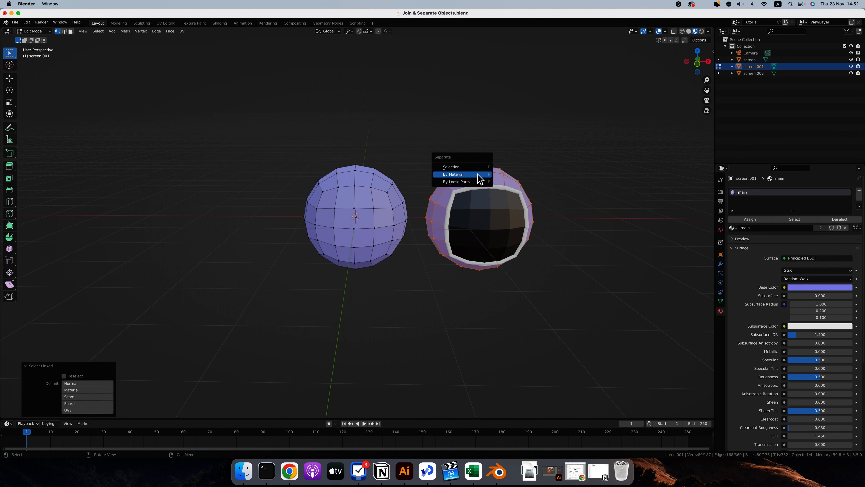
{"action": "left_click", "coordinate": [454, 167]}
{"action": "key", "text": "Tab"}
Select the black patch, the ring and the purple shell as active object, and join them into one object.
{"action": "left_click", "coordinate": [552, 179]}
{"action": "left_click_drag", "start_coordinate": [436, 139], "coordinate": [546, 282]}
{"action": "left_click", "coordinate": [479, 172], "text": "shift"}
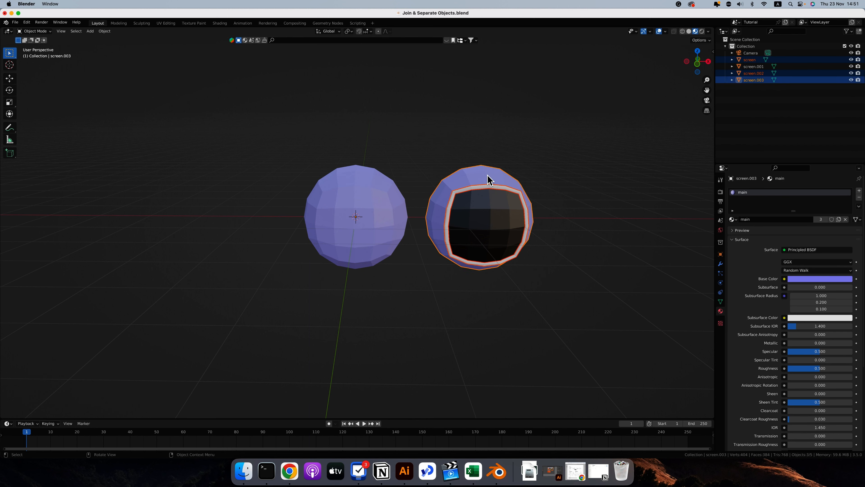
{"action": "key", "text": "ctrl+j"}
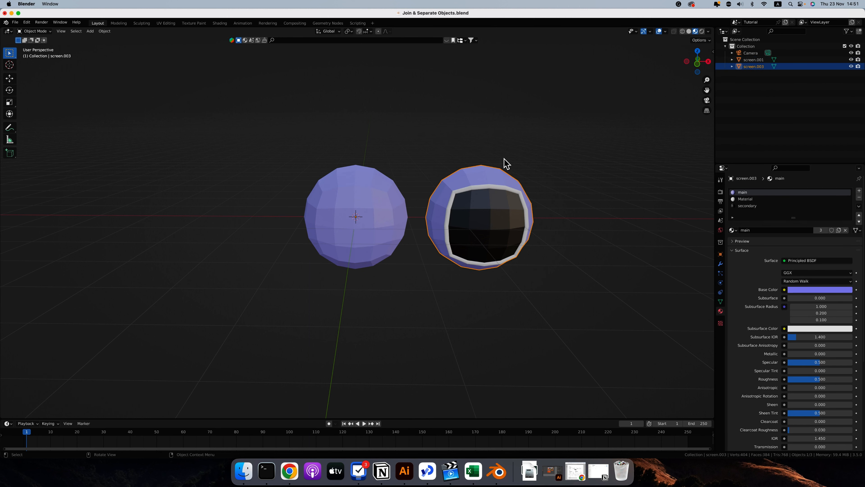
Rename the joined sphere with the black patch as screen and the plain sphere as roundcube.
{"action": "double_click", "coordinate": [760, 67]}
{"action": "type", "text": "rou"}
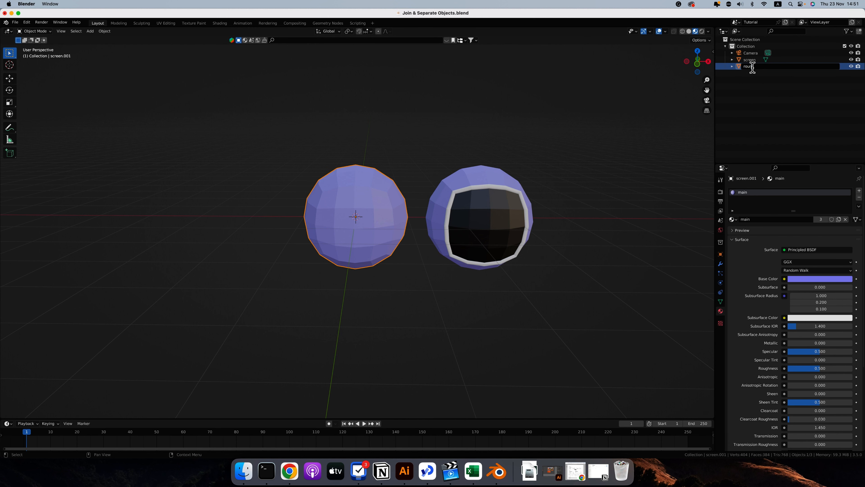
{"action": "type", "text": "ndcube"}
{"action": "key", "text": "Return"}
Shrink the roundcube into an ear on the screen sphere, adjusting it about -0.27 m in Y and 0.11 m in Z in side view.
{"action": "left_click", "coordinate": [369, 202]}
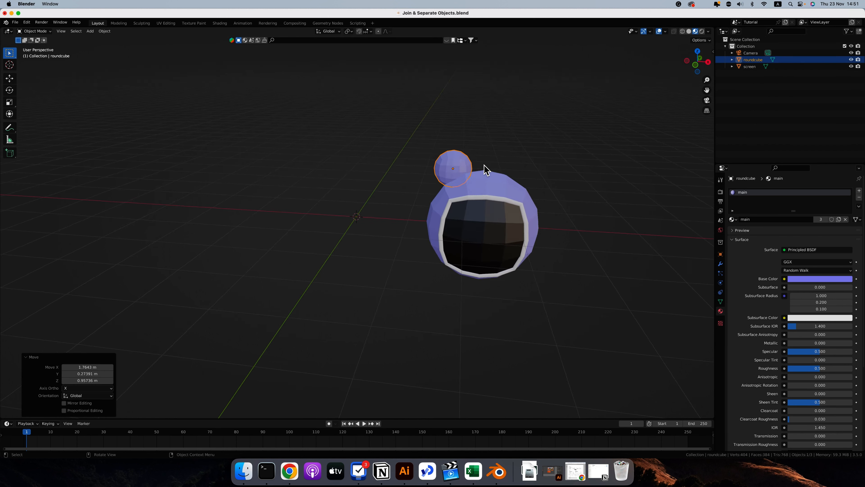
{"action": "scroll", "coordinate": [483, 165], "scroll_direction": "left", "scroll_amount": 5}
{"action": "scroll", "coordinate": [483, 165], "scroll_direction": "up", "scroll_amount": 4}
{"action": "scroll", "coordinate": [481, 166], "scroll_direction": "left", "scroll_amount": 5}
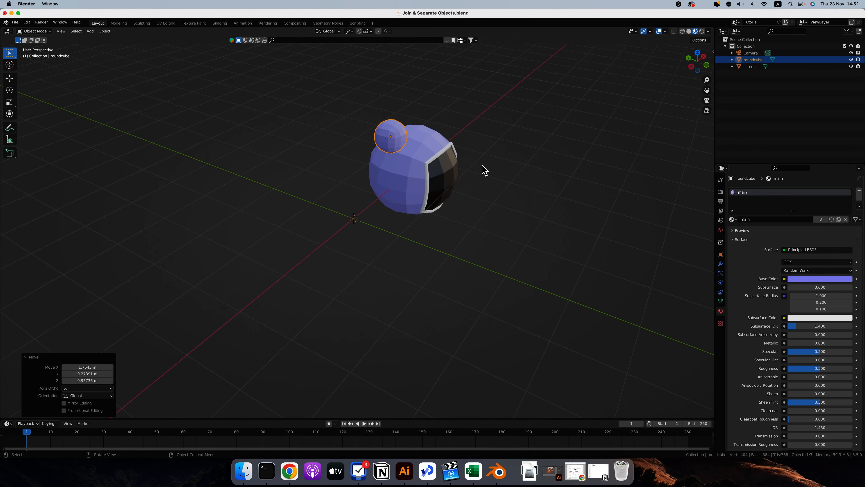
{"action": "scroll", "coordinate": [480, 165], "scroll_direction": "down", "scroll_amount": 4}
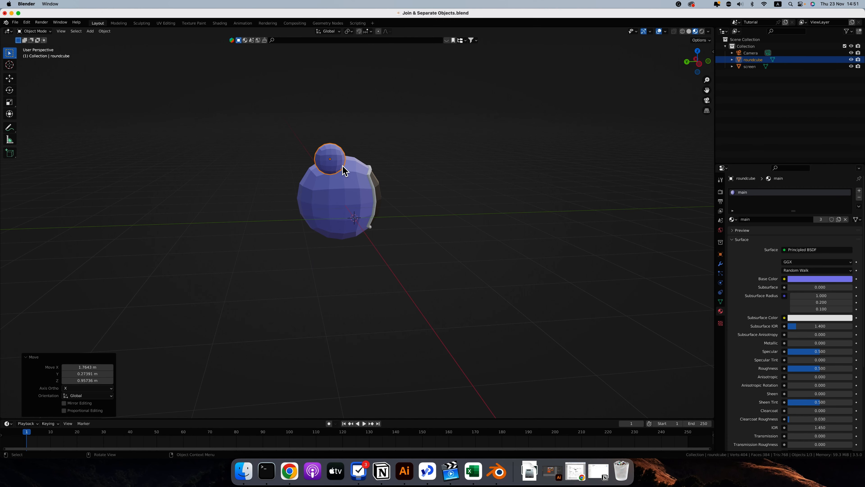
{"action": "key", "text": "KP_3"}
{"action": "key", "text": "g"}
{"action": "left_click", "coordinate": [388, 153]}
{"action": "scroll", "coordinate": [354, 156], "scroll_direction": "left", "scroll_amount": 5}
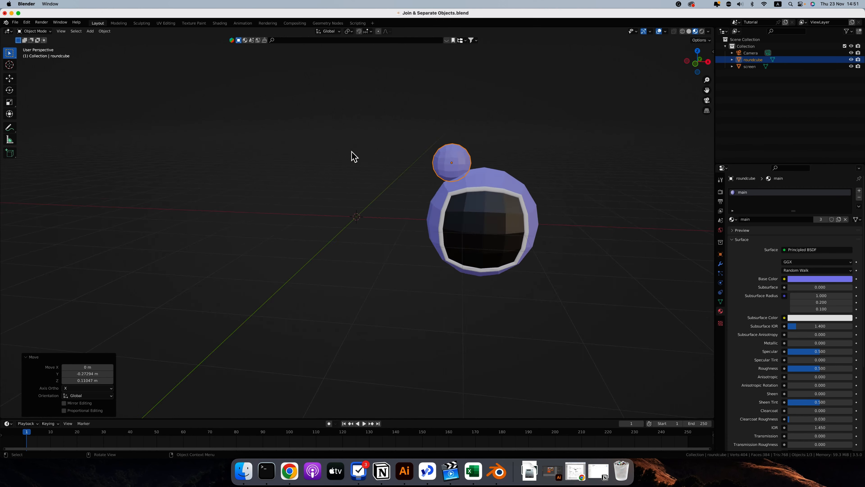
Duplicate the small roundcube ear and place the copy on the opposite side of the screen sphere in front view.
{"action": "key", "text": "KP_1"}
{"action": "key", "text": "shift+d"}
{"action": "left_click", "coordinate": [451, 115]}
{"action": "left_click", "coordinate": [408, 110]}
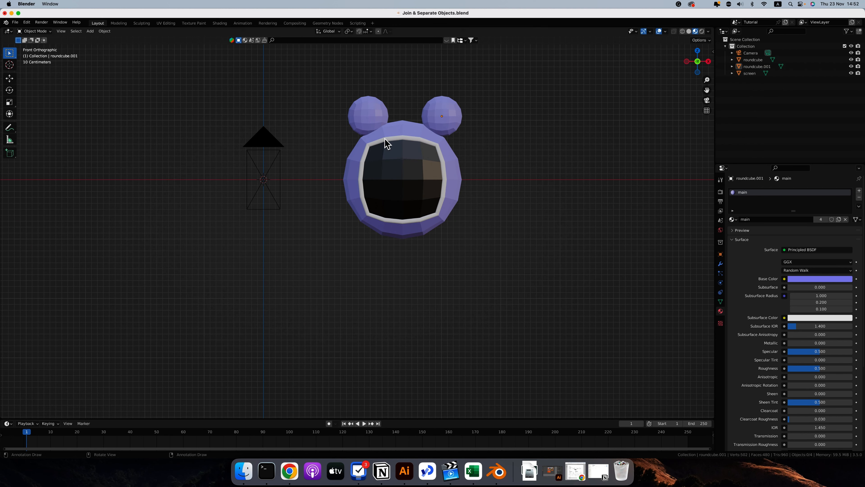
Select both ears and the screen sphere and apply Shade Smooth to them.
{"action": "scroll", "coordinate": [385, 139], "scroll_direction": "up", "scroll_amount": 2}
{"action": "scroll", "coordinate": [386, 140], "scroll_direction": "up", "scroll_amount": 2}
{"action": "scroll", "coordinate": [386, 143], "scroll_direction": "down", "scroll_amount": 2}
{"action": "left_click_drag", "start_coordinate": [315, 107], "coordinate": [484, 276]}
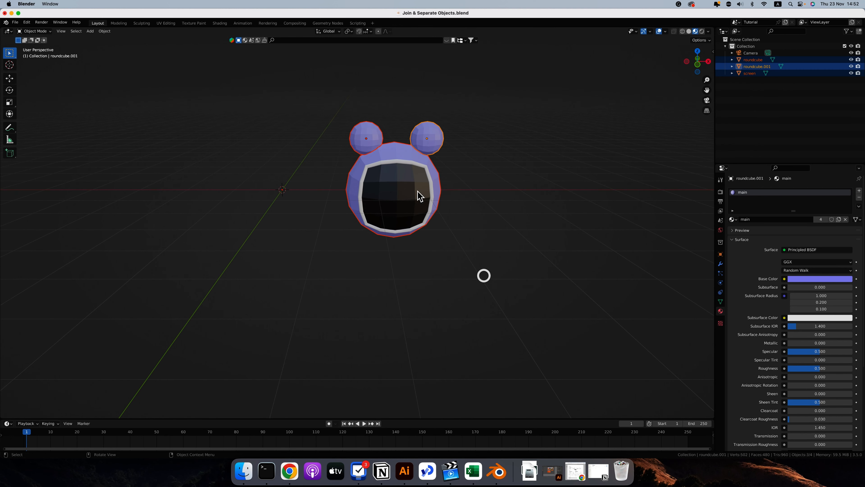
{"action": "right_click", "coordinate": [398, 177]}
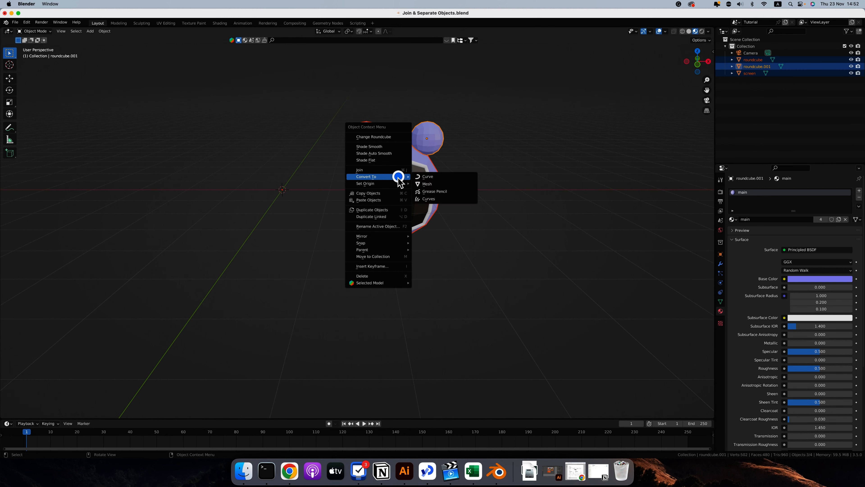
{"action": "left_click", "coordinate": [379, 148]}
Move the screen sphere about -1.3 m along X away from the ears in front view and undo the move.
{"action": "key", "text": "KP_1"}
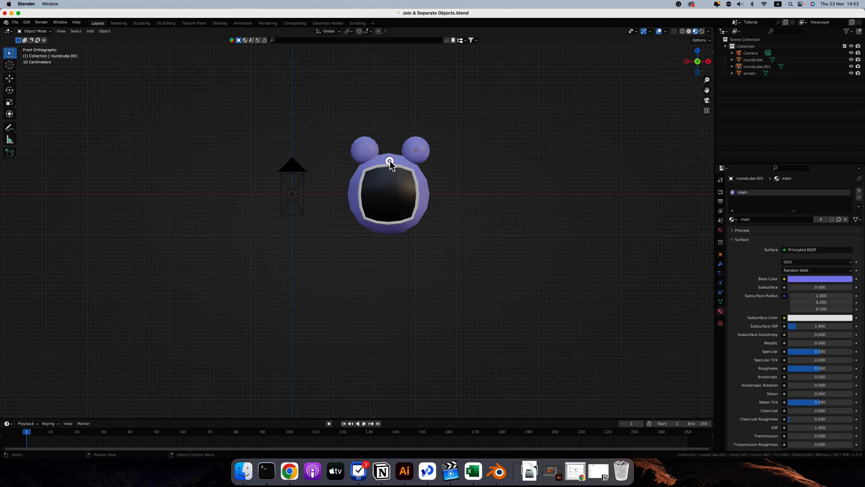
{"action": "left_click", "coordinate": [384, 165]}
{"action": "key", "text": "g"}
{"action": "left_click", "coordinate": [398, 204]}
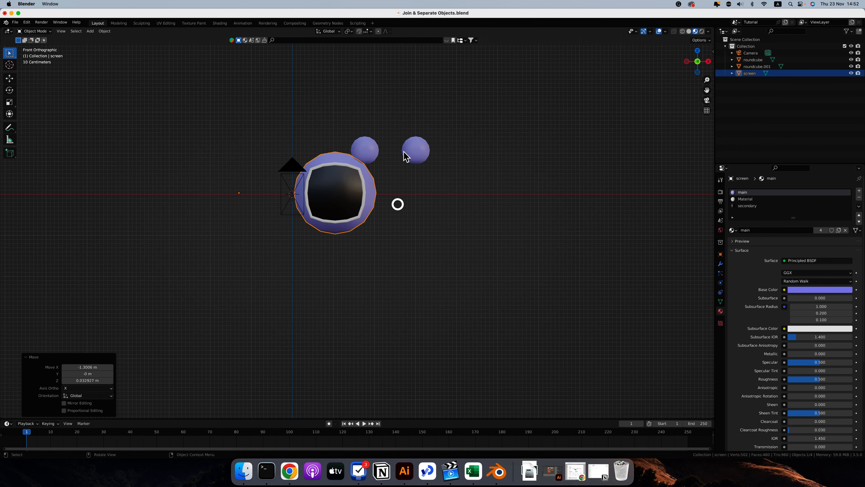
{"action": "key", "text": "super+z"}
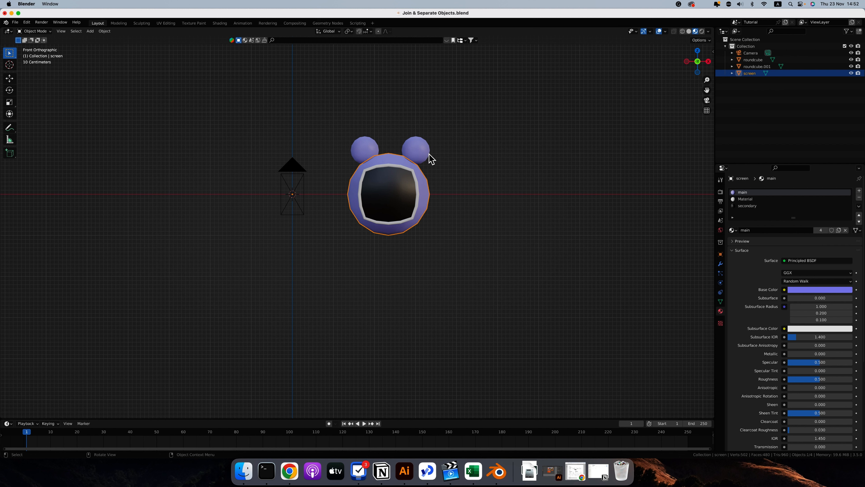
Select both ears and the screen sphere as the active object, and parent the ears to it with the Object option.
{"action": "left_click", "coordinate": [366, 150]}
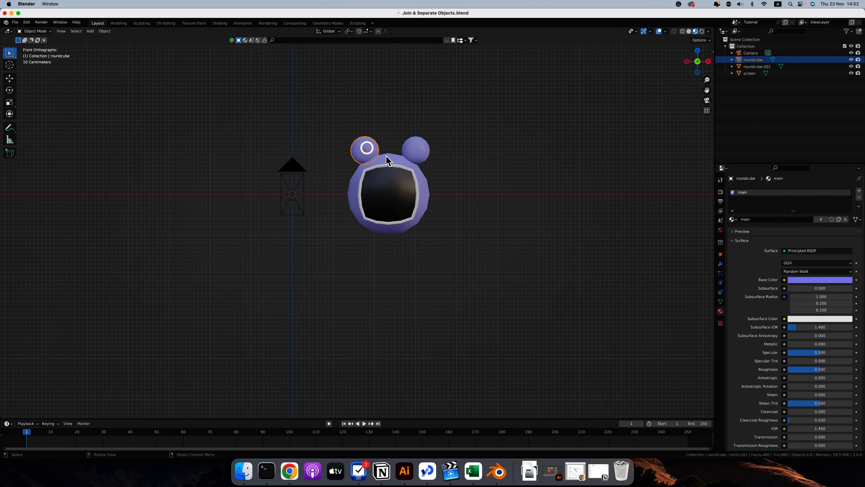
{"action": "left_click", "coordinate": [421, 157], "text": "shift"}
{"action": "left_click", "coordinate": [424, 192], "text": "shift"}
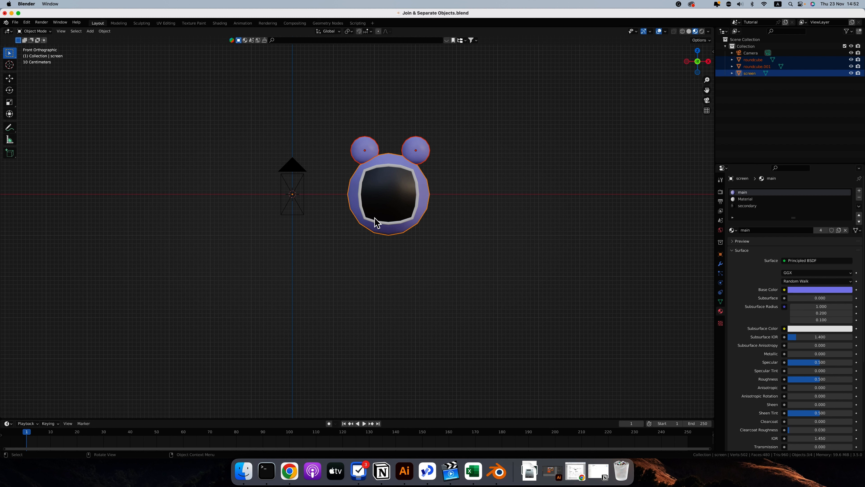
{"action": "key", "text": "ctrl+p"}
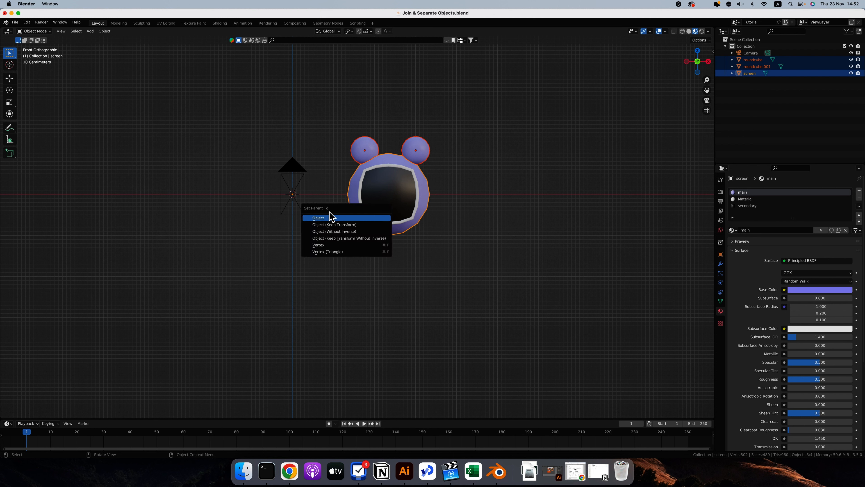
{"action": "left_click", "coordinate": [105, 31]}
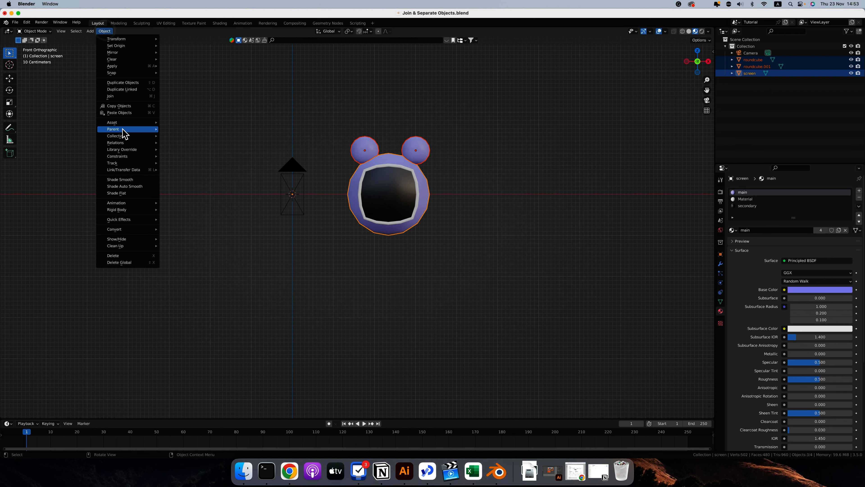
{"action": "mouse_move", "coordinate": [123, 130]}
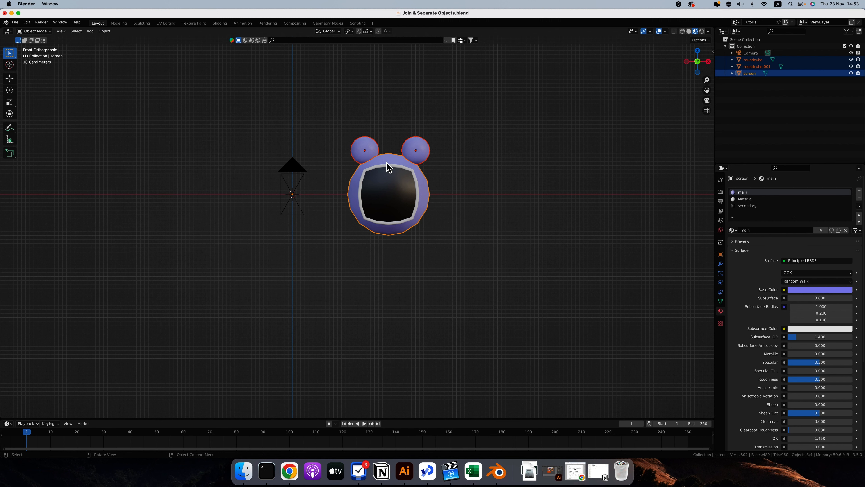
{"action": "key", "text": "ctrl+p"}
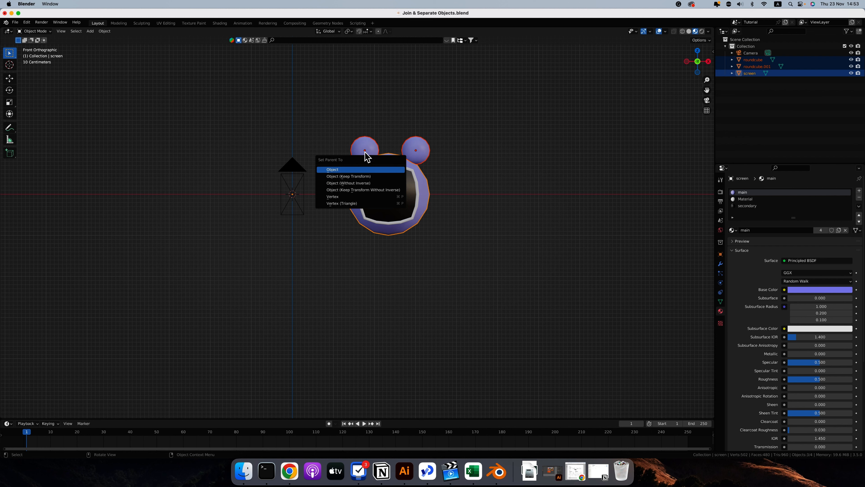
{"action": "middle_click_drag", "start_coordinate": [392, 169], "coordinate": [390, 167]}
{"action": "key", "text": "super+p"}
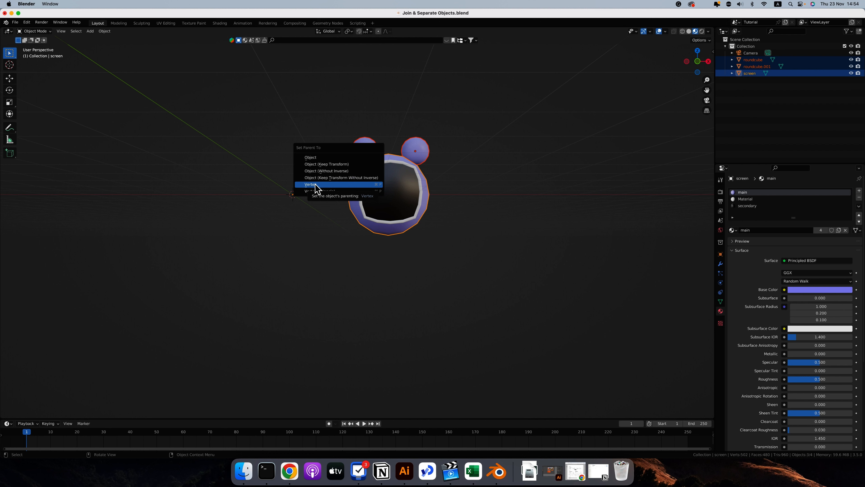
{"action": "left_click", "coordinate": [311, 158]}
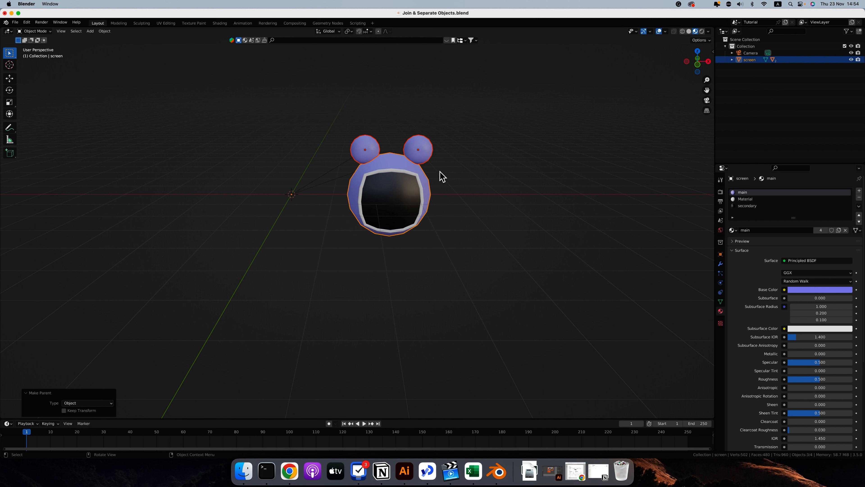
Expand the screen object's hierarchy and its roundcube.001 child to examine how the ears are nested.
{"action": "left_click", "coordinate": [732, 60]}
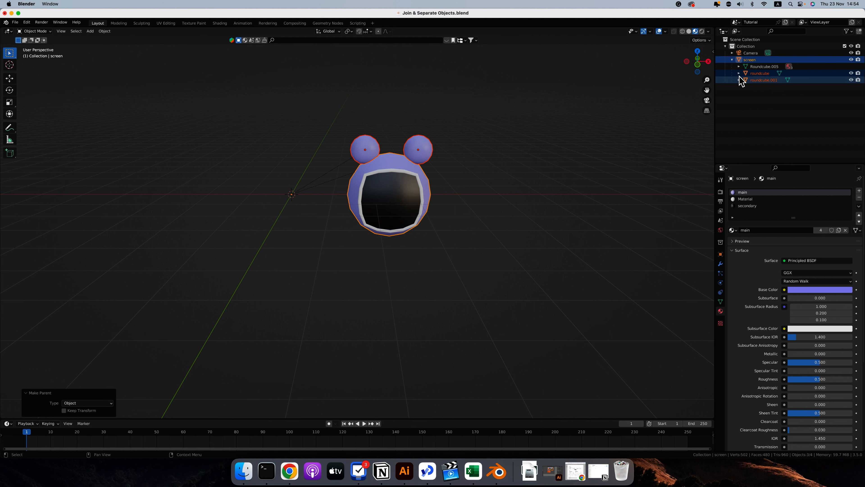
{"action": "left_click", "coordinate": [754, 87]}
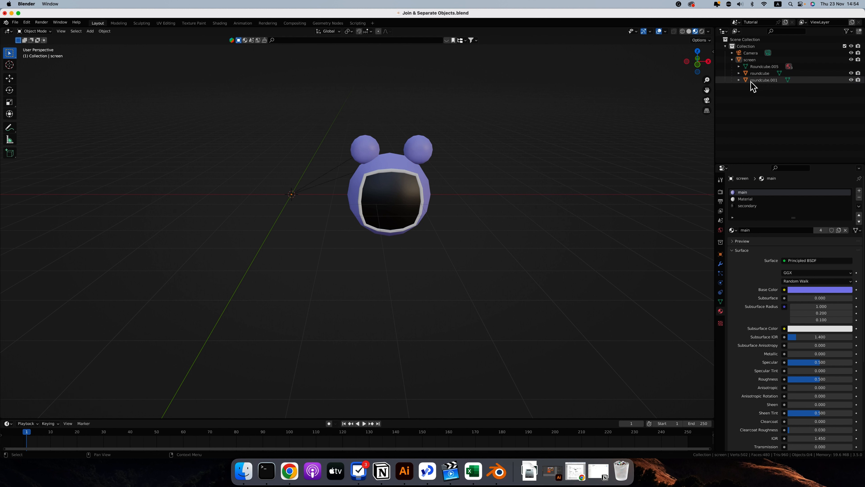
{"action": "left_click", "coordinate": [766, 80]}
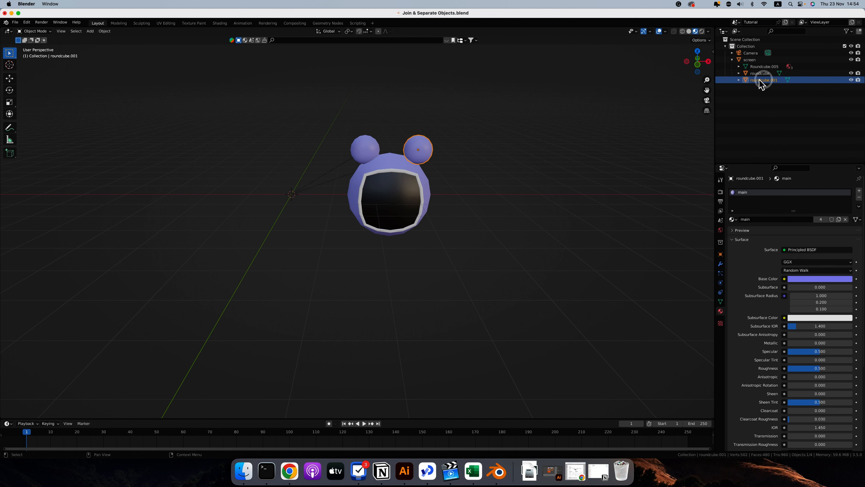
{"action": "left_click", "coordinate": [739, 80]}
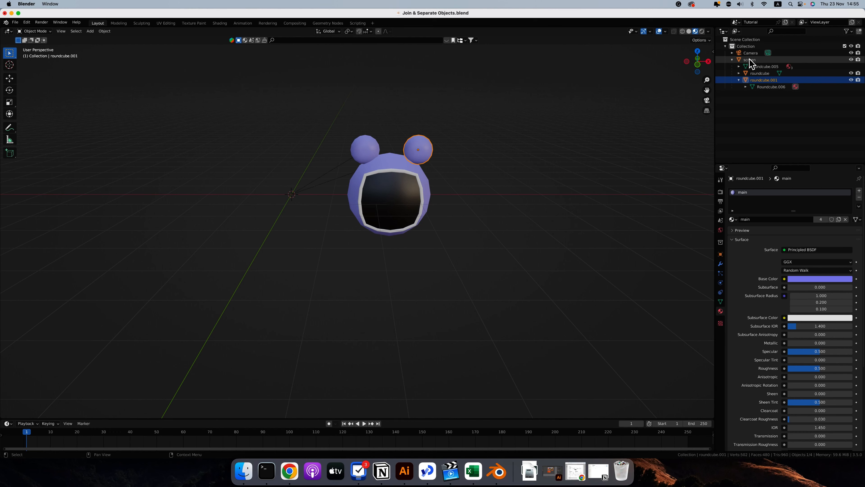
Insert location keyframes for the screen sphere at frame 1.
{"action": "left_click", "coordinate": [748, 61]}
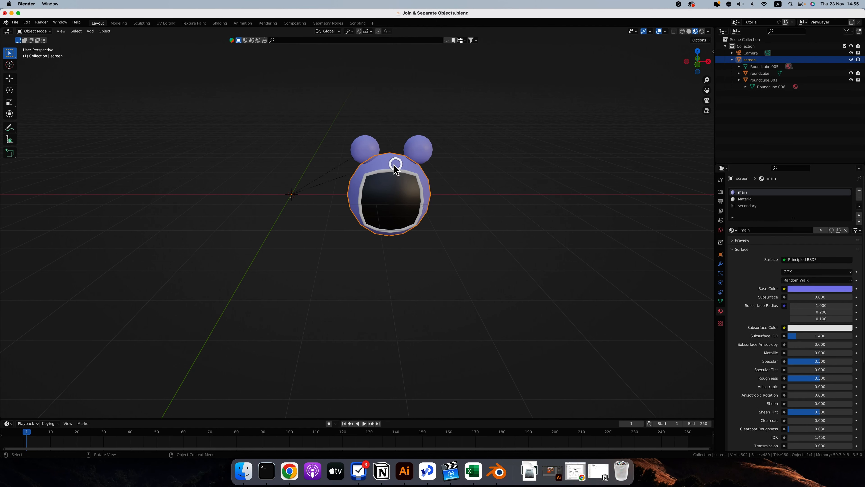
{"action": "left_click", "coordinate": [720, 254]}
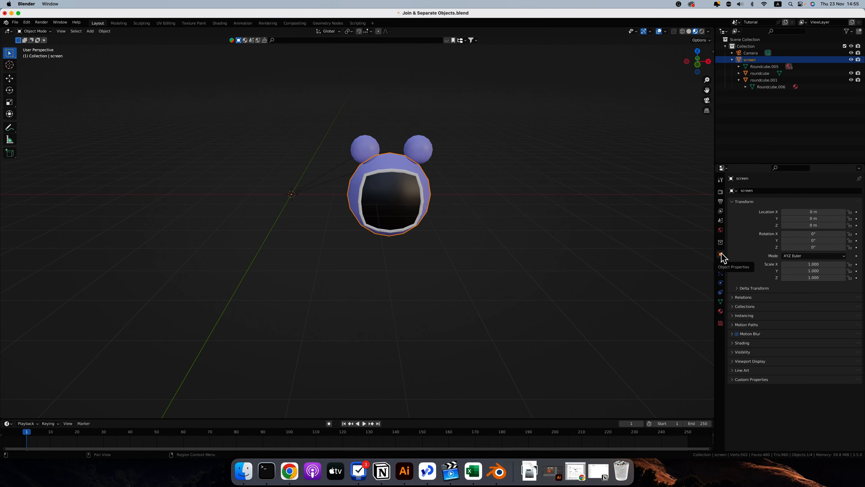
{"action": "right_click", "coordinate": [812, 212]}
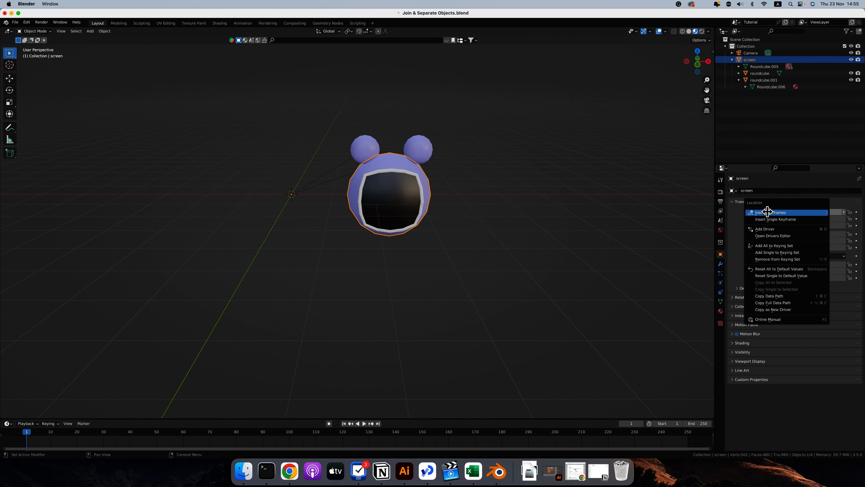
{"action": "left_click", "coordinate": [812, 212]}
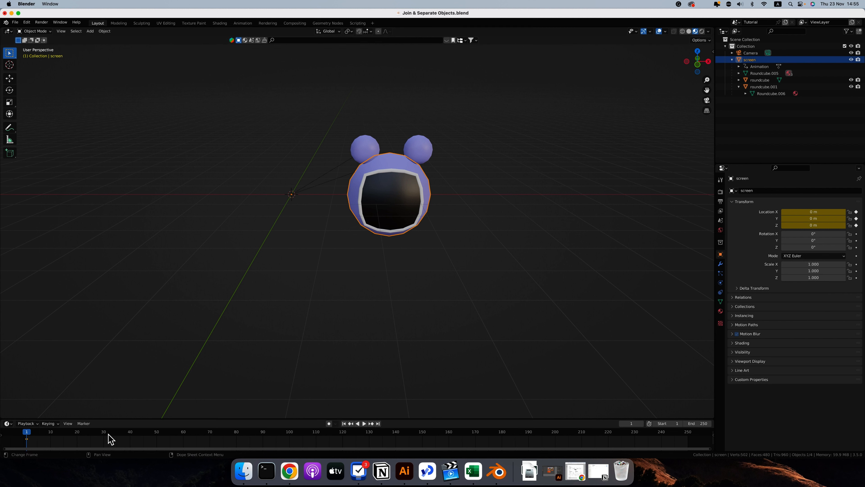
At frame 30, set the screen sphere's X location to -4.4 m and insert location keyframes.
{"action": "left_click", "coordinate": [104, 440]}
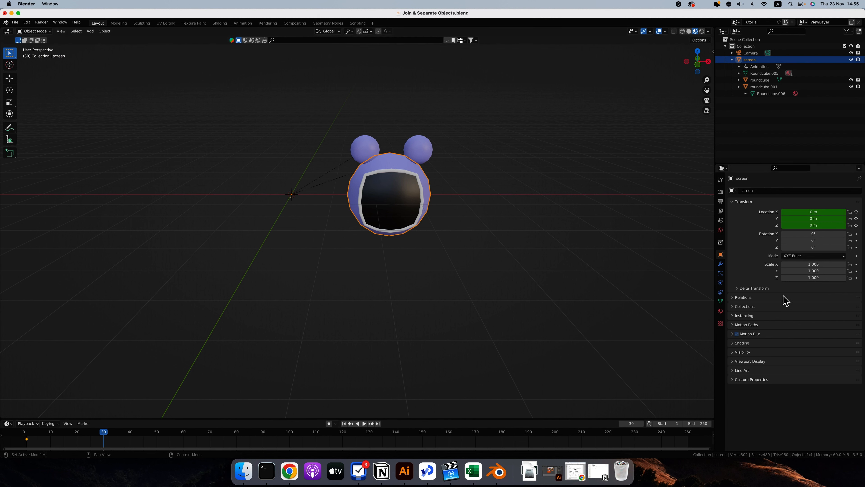
{"action": "left_click_drag", "start_coordinate": [819, 212], "coordinate": [806, 212]}
{"action": "right_click", "coordinate": [806, 212]}
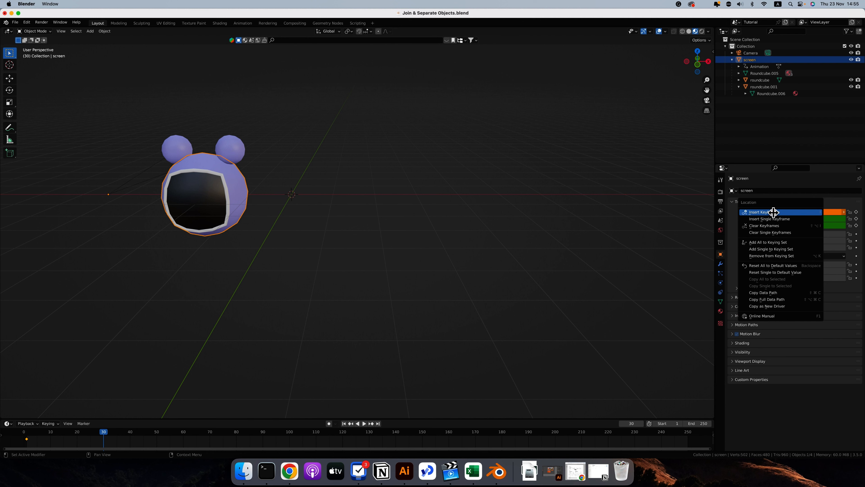
{"action": "left_click", "coordinate": [773, 212]}
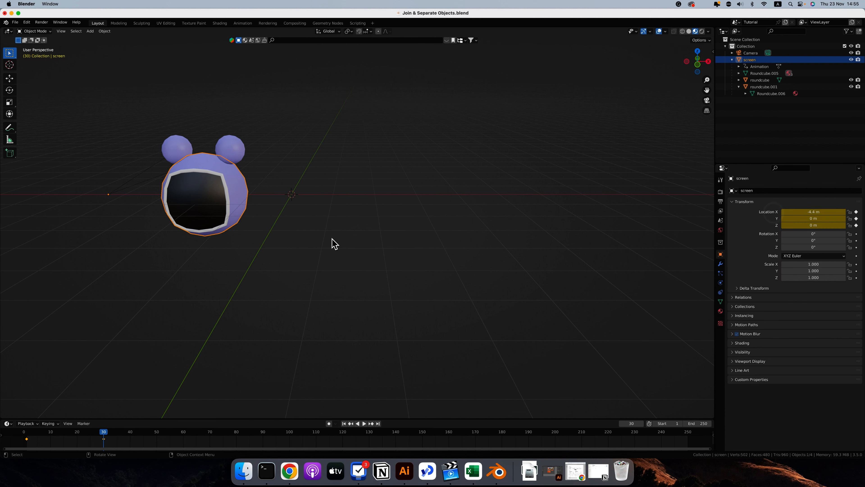
Play the animation to check that the ears follow the screen sphere, and stop playback.
{"action": "left_click", "coordinate": [33, 430]}
{"action": "key", "text": "space"}
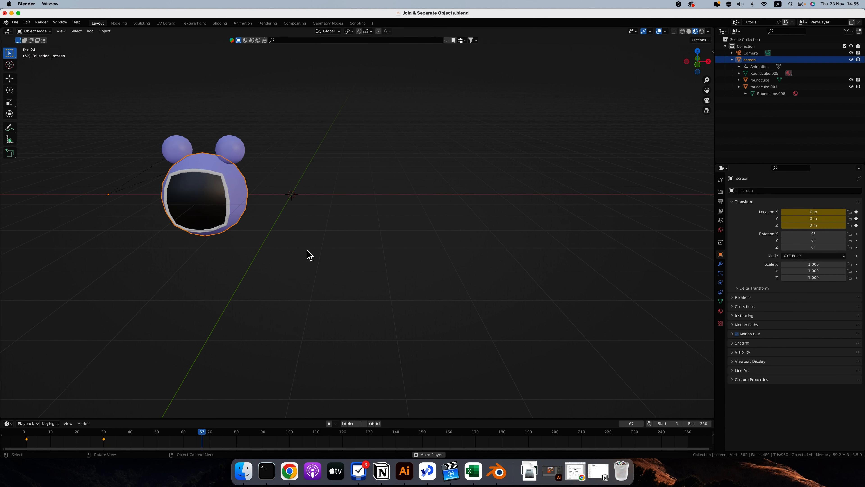
{"action": "key", "text": "space"}
Delete the screen sphere's location keyframes at frames 30 and 1, ending on frame 1.
{"action": "left_click", "coordinate": [104, 441]}
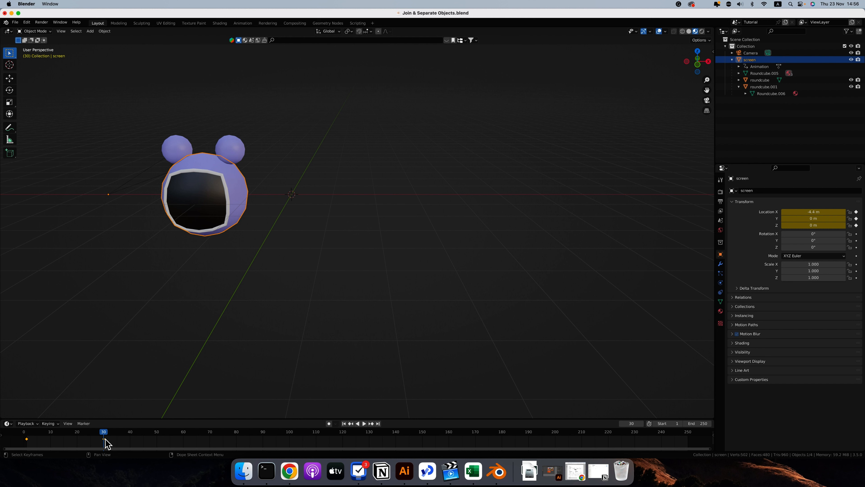
{"action": "key", "text": "x"}
{"action": "left_click", "coordinate": [93, 438]}
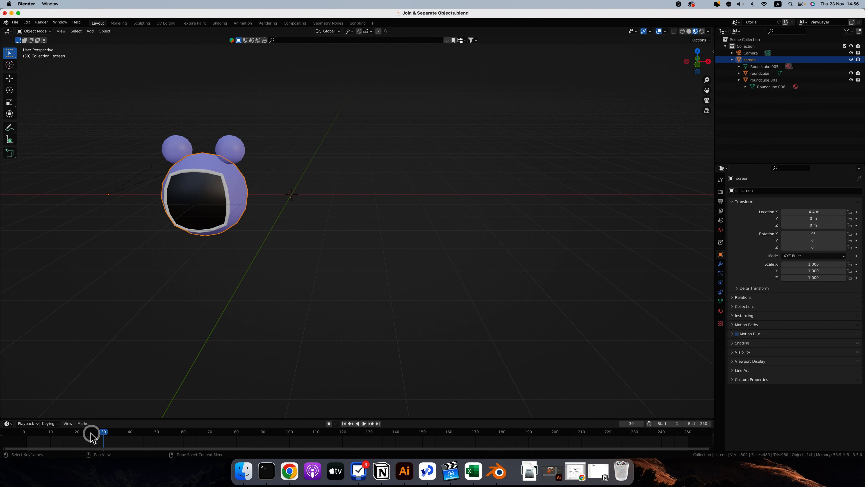
{"action": "left_click", "coordinate": [27, 435]}
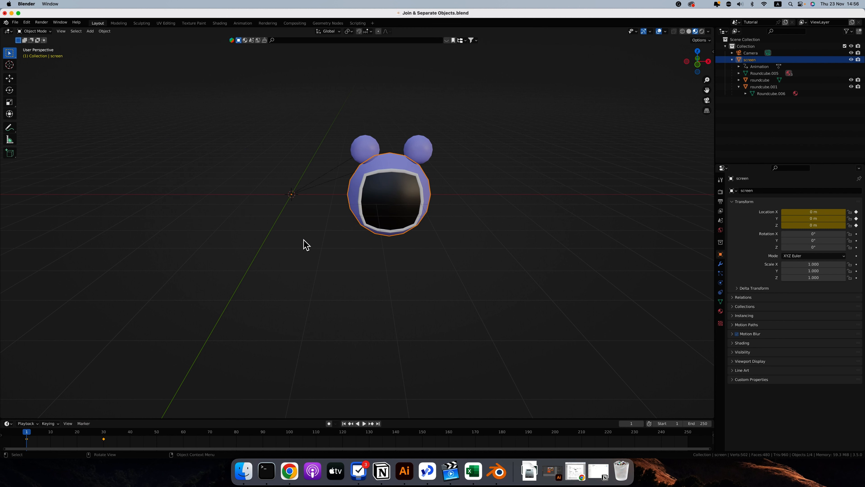
{"action": "key", "text": "x"}
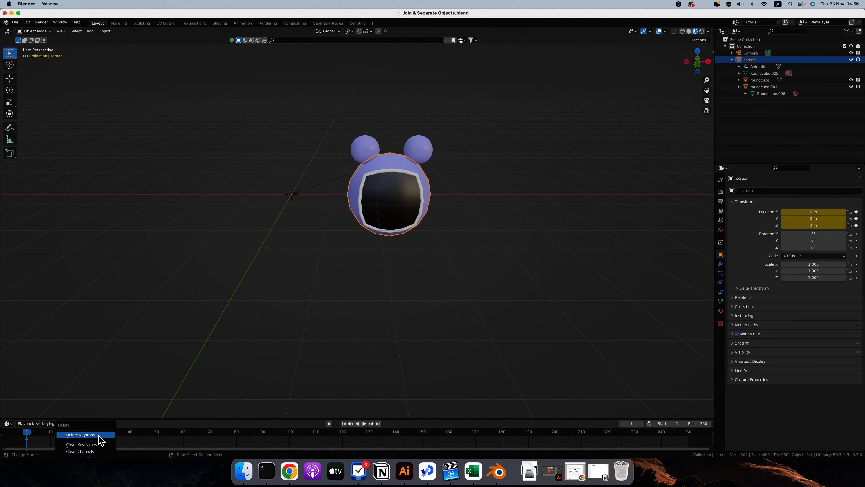
{"action": "left_click", "coordinate": [96, 436]}
Move the roundcube.001 ear away from the head by about 0.42 m in X, 0.16 m in Y and 0.55 m in Z.
{"action": "left_click", "coordinate": [456, 176]}
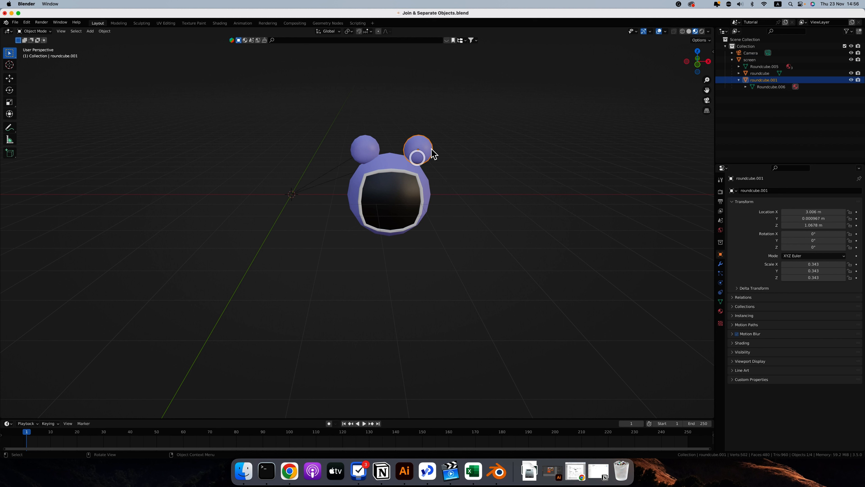
{"action": "left_click", "coordinate": [418, 159]}
{"action": "key", "text": "g"}
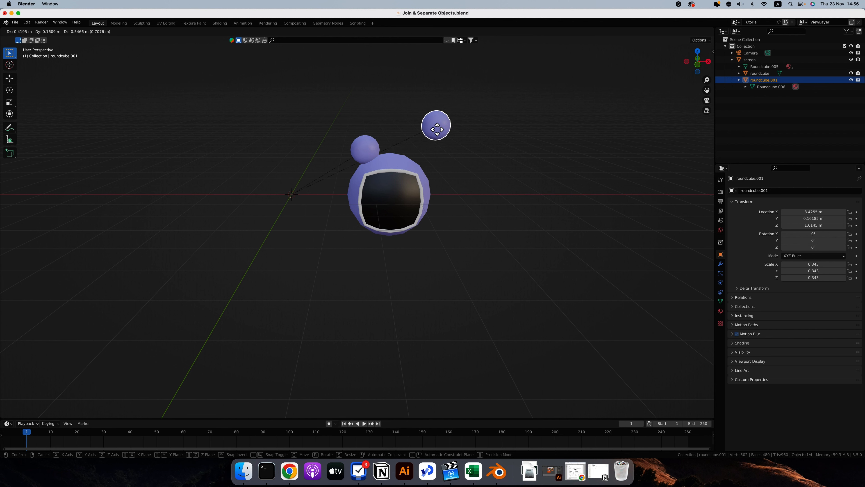
{"action": "left_click", "coordinate": [437, 129]}
Move the screen sphere about -2.23 m in X and 0.2 m in Z, and undo both this move and the ear's move.
{"action": "left_click", "coordinate": [396, 169]}
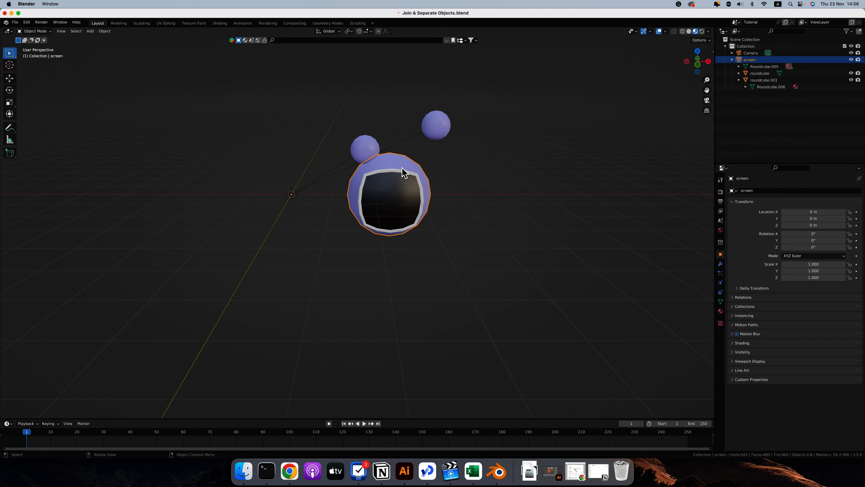
{"action": "key", "text": "g"}
{"action": "left_click", "coordinate": [308, 159]}
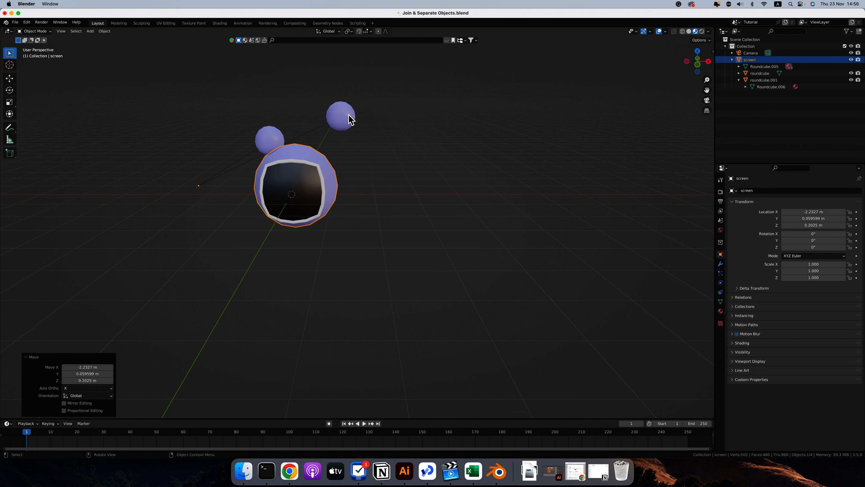
{"action": "key", "text": "super+z"}
{"action": "key", "text": "super+z"}
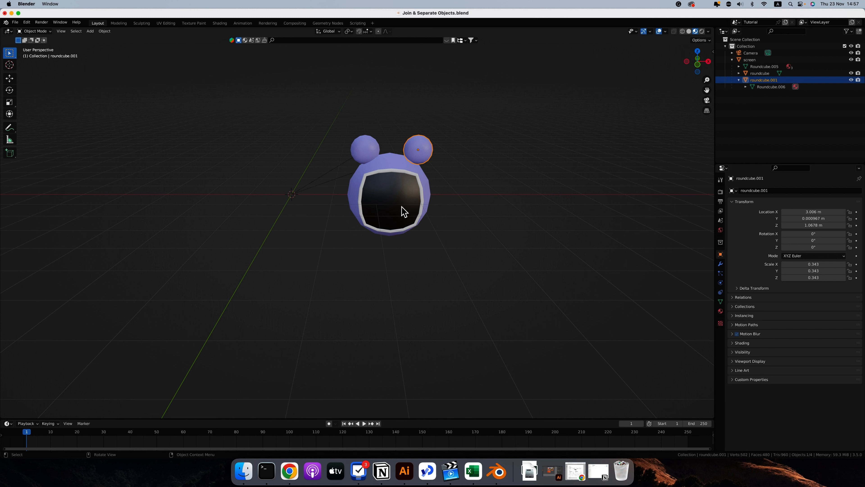
Move the roundcube.001 ear about -0.05 m in X and 0.01 m in Z in front view.
{"action": "key", "text": "KP_1"}
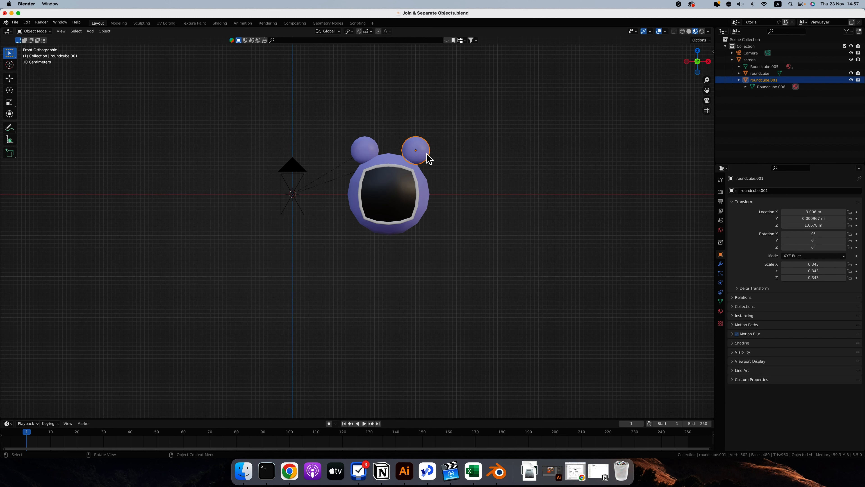
{"action": "key", "text": "g"}
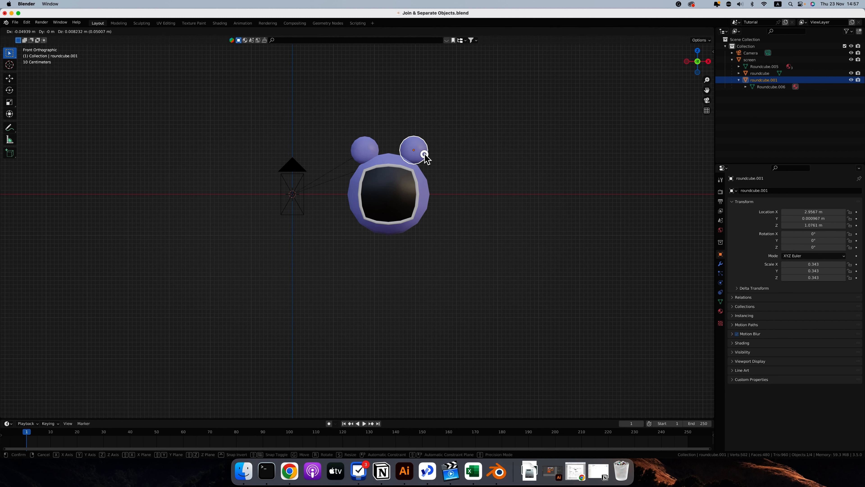
{"action": "left_click", "coordinate": [425, 156]}
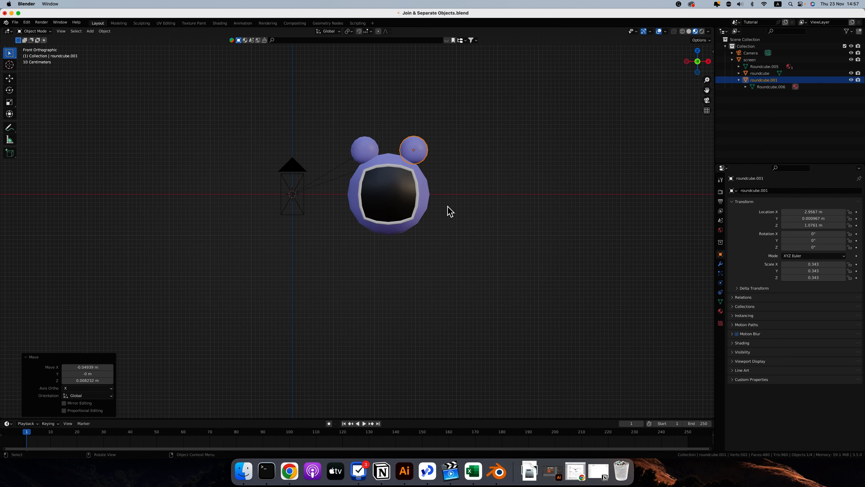
Select both ears and the screen sphere, try to clear the parent relation, and leave only the sphere selected.
{"action": "middle_click_drag", "start_coordinate": [448, 206], "coordinate": [447, 224]}
{"action": "left_click", "coordinate": [375, 146]}
{"action": "left_click", "coordinate": [426, 147], "text": "shift"}
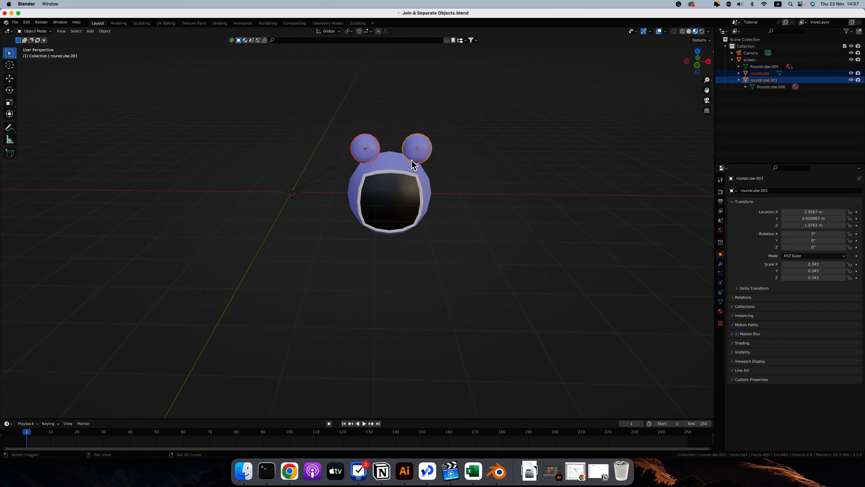
{"action": "left_click", "coordinate": [394, 167], "text": "shift"}
{"action": "key", "text": "alt+p"}
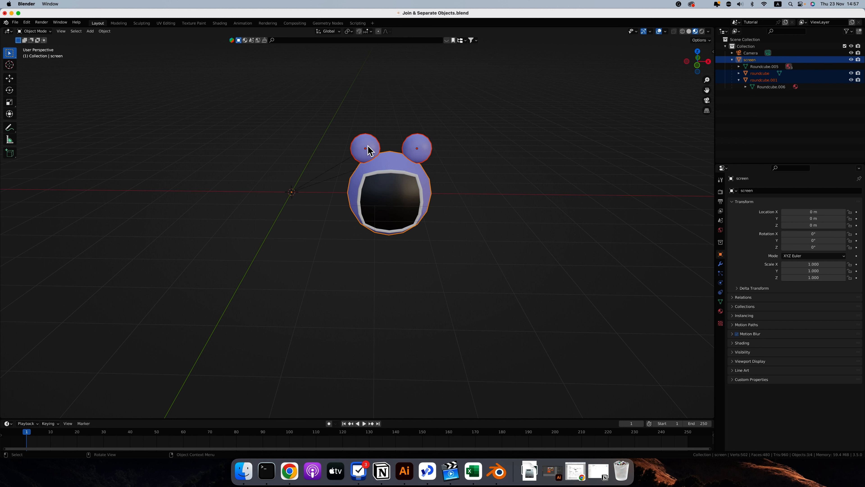
{"action": "left_click", "coordinate": [386, 198]}
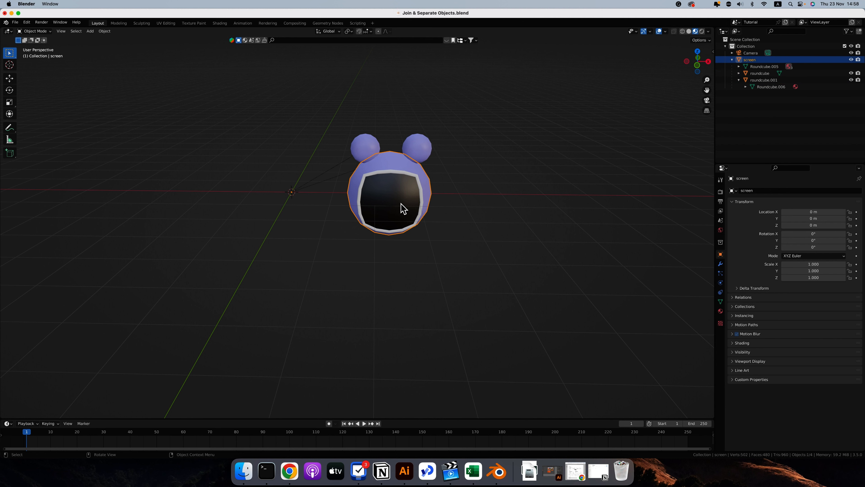
Move the screen sphere with its ears about -3.62 m along X, and select all objects.
{"action": "key", "text": "g"}
{"action": "key", "text": "x"}
{"action": "left_click", "coordinate": [253, 203]}
{"action": "key", "text": "a"}
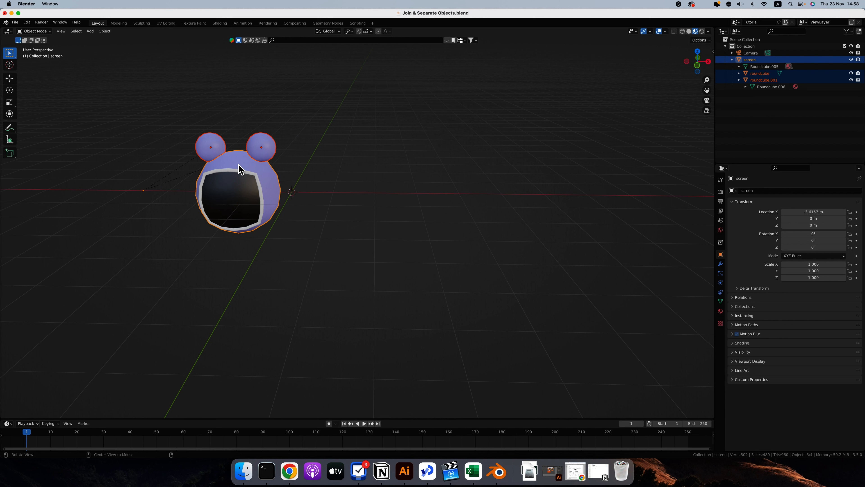
Remove the parent relation of the selected objects with plain Clear Parent, and undo it.
{"action": "key", "text": "alt+p"}
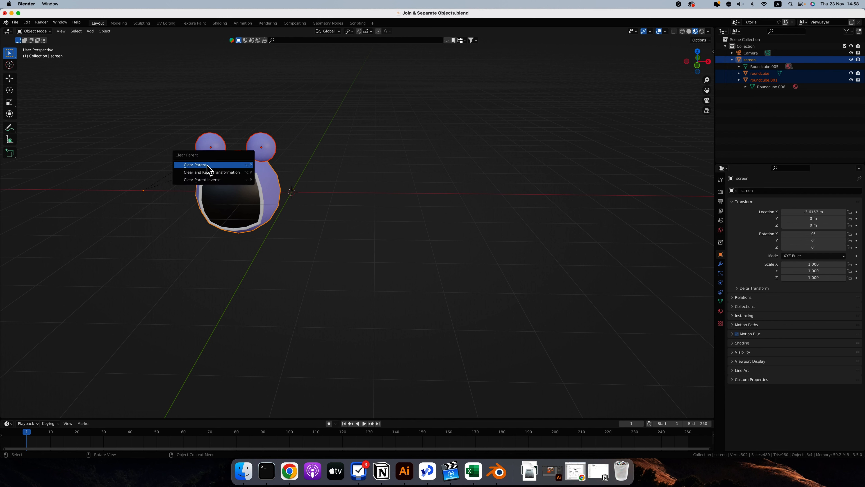
{"action": "left_click", "coordinate": [206, 167]}
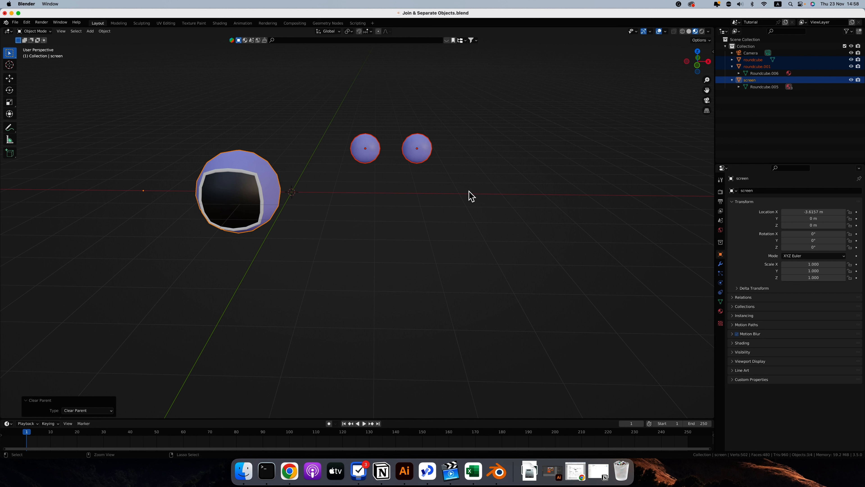
{"action": "key", "text": "super+z"}
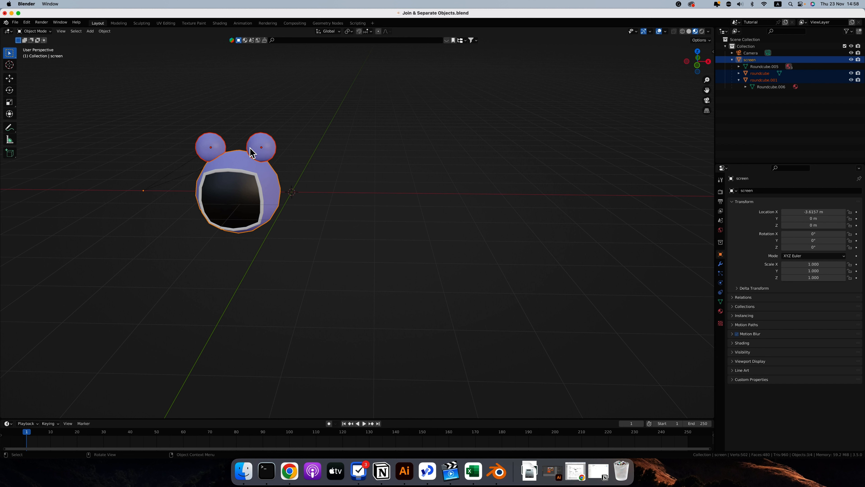
Unparent both ears with Clear and Keep Transformation, and select only the roundcube.001 ear.
{"action": "key", "text": "alt+p"}
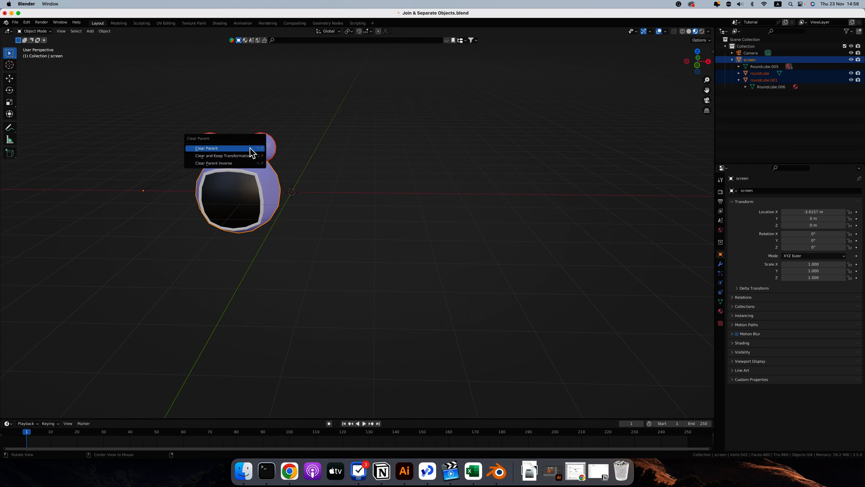
{"action": "left_click", "coordinate": [225, 155]}
{"action": "left_click", "coordinate": [342, 157]}
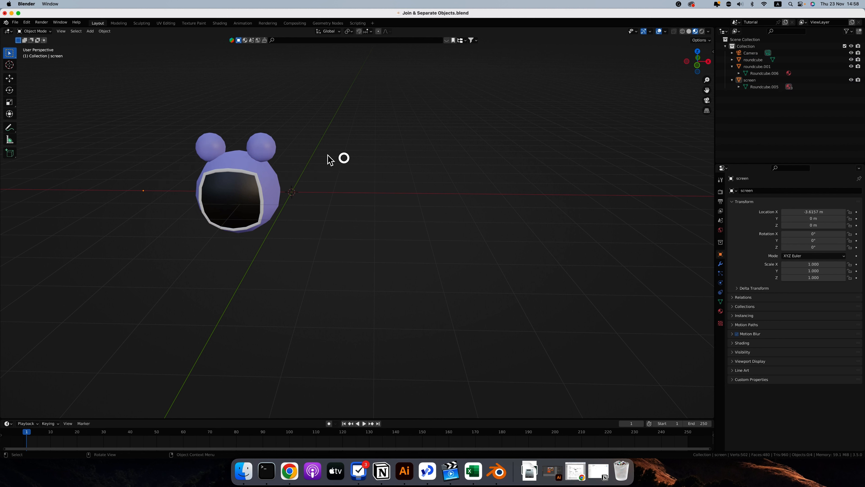
{"action": "left_click", "coordinate": [264, 154]}
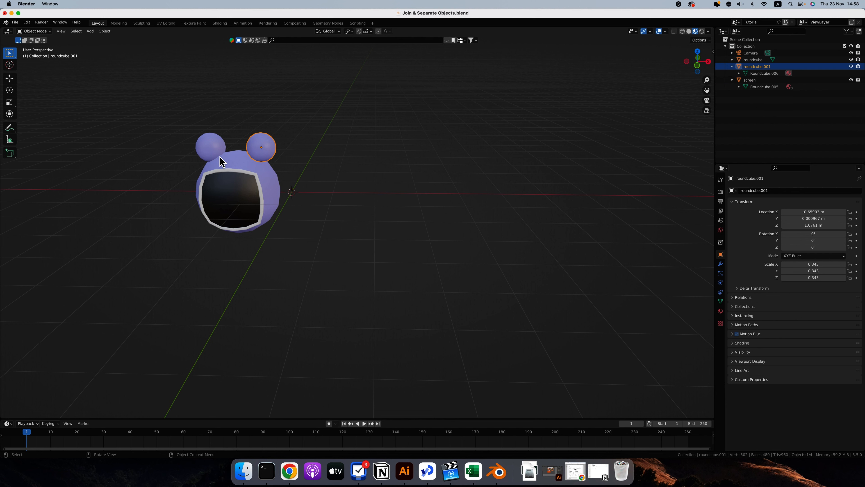
Collapse the roundcube.001 and screen entries in the outliner, select roundcube through screen, and clear the selection.
{"action": "left_click", "coordinate": [732, 66]}
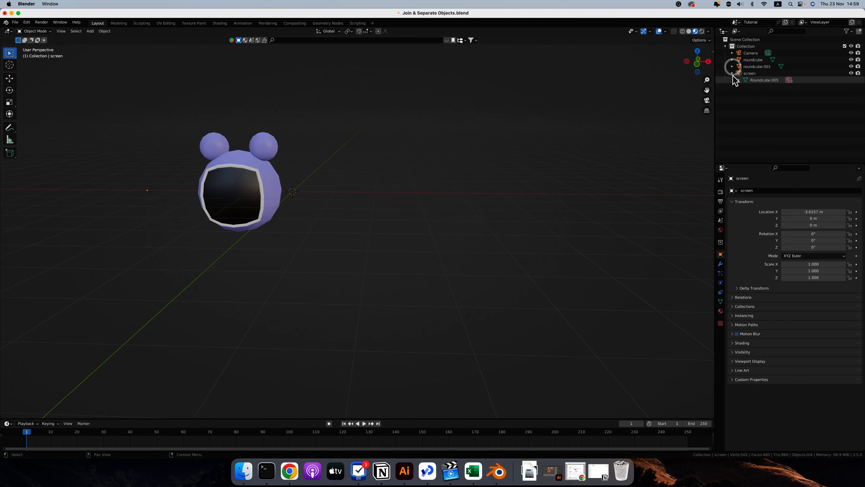
{"action": "left_click", "coordinate": [732, 73]}
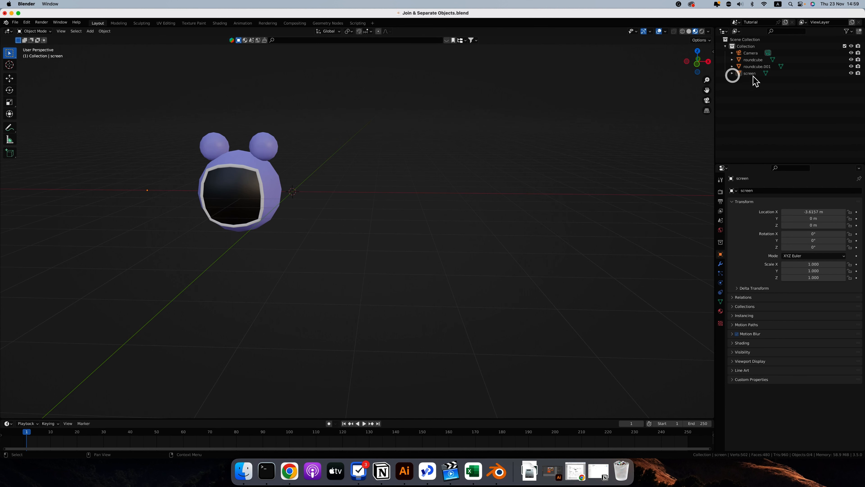
{"action": "left_click", "coordinate": [749, 60]}
{"action": "left_click", "coordinate": [749, 73], "text": "shift"}
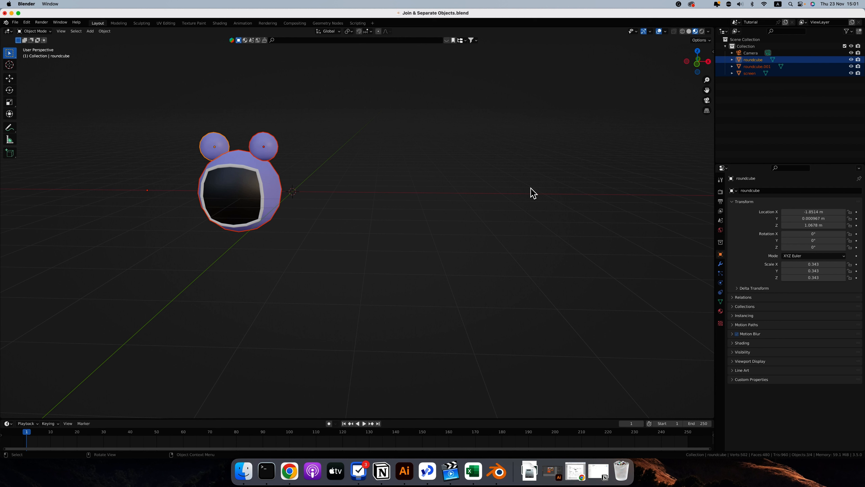
{"action": "left_click", "coordinate": [533, 194]}
Add a plane mesh and rotate it 90° about the X axis.
{"action": "left_click", "coordinate": [90, 31]}
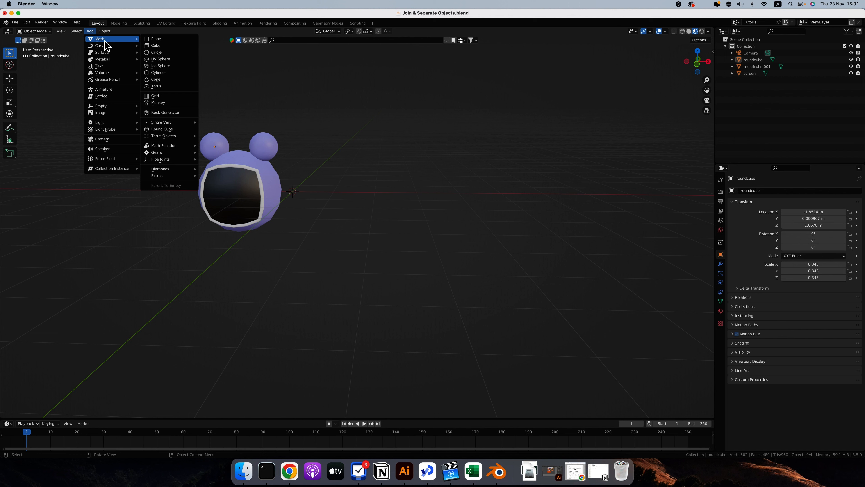
{"action": "left_click", "coordinate": [181, 39]}
{"action": "type", "text": "rx90"}
{"action": "key", "text": "Return"}
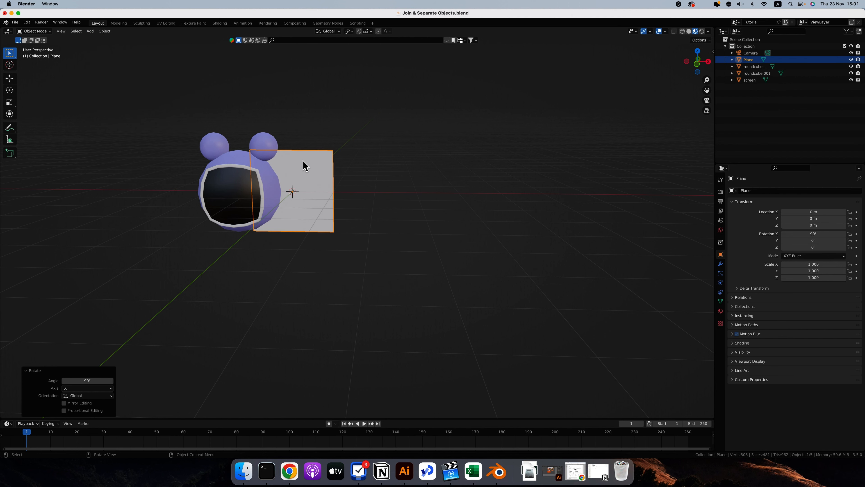
In front view, move the plane about -1.27 m in X and 0.02 m in Z, and scale it to about 2.461.
{"action": "key", "text": "KP_1"}
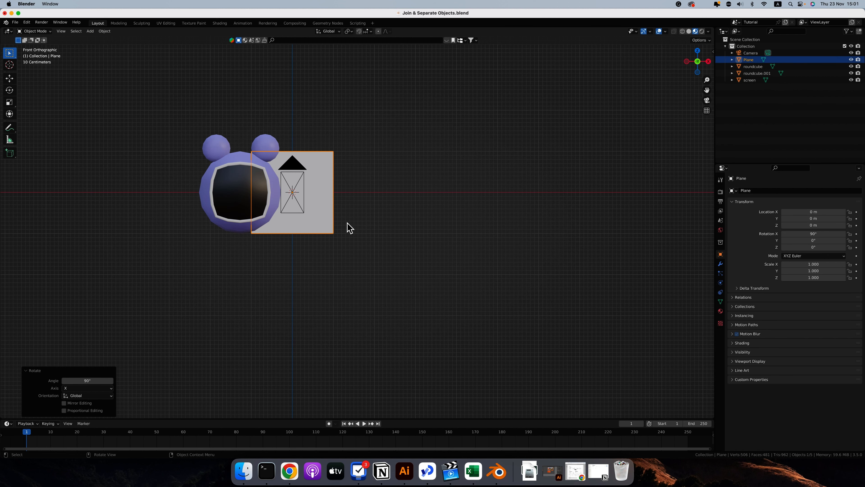
{"action": "key", "text": "g"}
{"action": "left_click", "coordinate": [297, 224]}
{"action": "key", "text": "s"}
{"action": "left_click", "coordinate": [338, 293]}
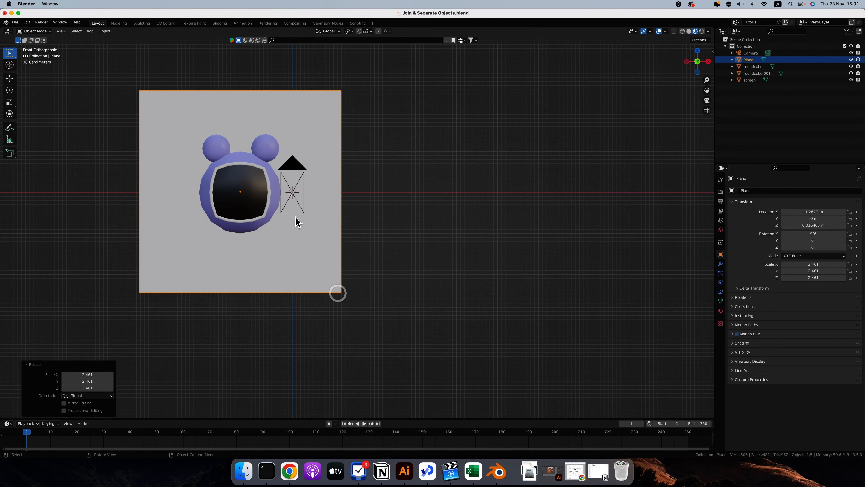
Move the plane about 1.26 m along Y so it stands behind the head.
{"action": "middle_click_drag", "start_coordinate": [295, 218], "coordinate": [376, 263]}
{"action": "key", "text": "g"}
{"action": "key", "text": "y"}
{"action": "left_click", "coordinate": [405, 233]}
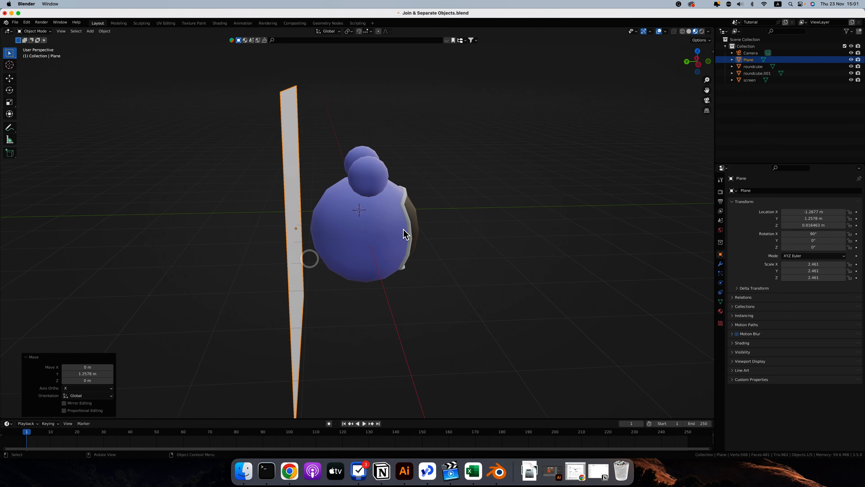
Select the head, both ears and the plane in front view, and move them about 1.26 m along X.
{"action": "key", "text": "KP_0"}
{"action": "scroll", "coordinate": [358, 226], "scroll_direction": "up", "scroll_amount": 4}
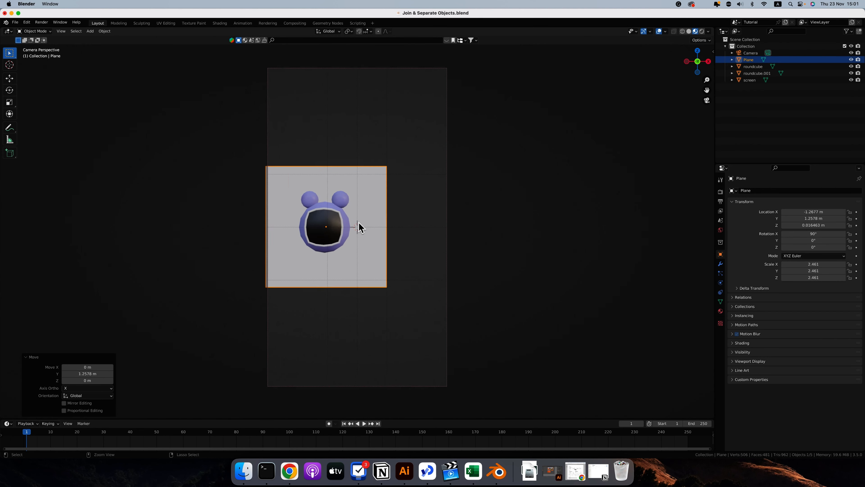
{"action": "left_click", "coordinate": [452, 245]}
{"action": "middle_click_drag", "start_coordinate": [385, 235], "coordinate": [373, 228]}
{"action": "scroll", "coordinate": [373, 228], "scroll_direction": "down", "scroll_amount": 5}
{"action": "key", "text": "KP_1"}
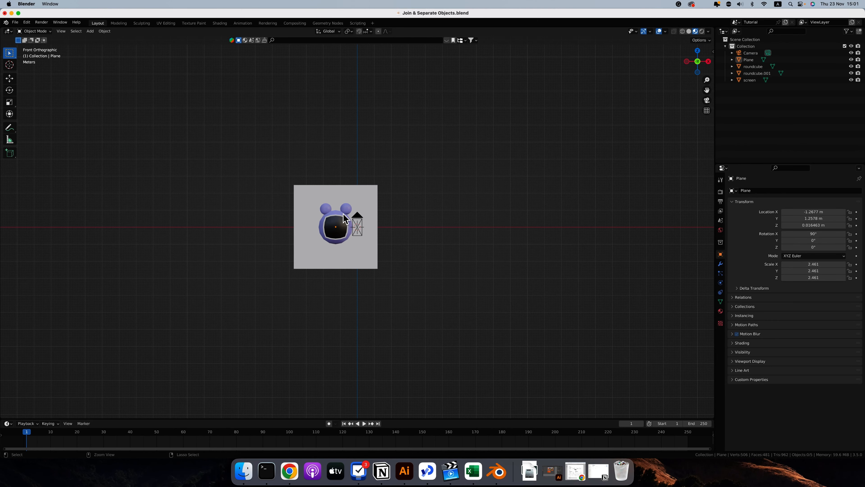
{"action": "scroll", "coordinate": [342, 212], "scroll_direction": "up", "scroll_amount": 3}
{"action": "left_click_drag", "start_coordinate": [201, 137], "coordinate": [434, 336]}
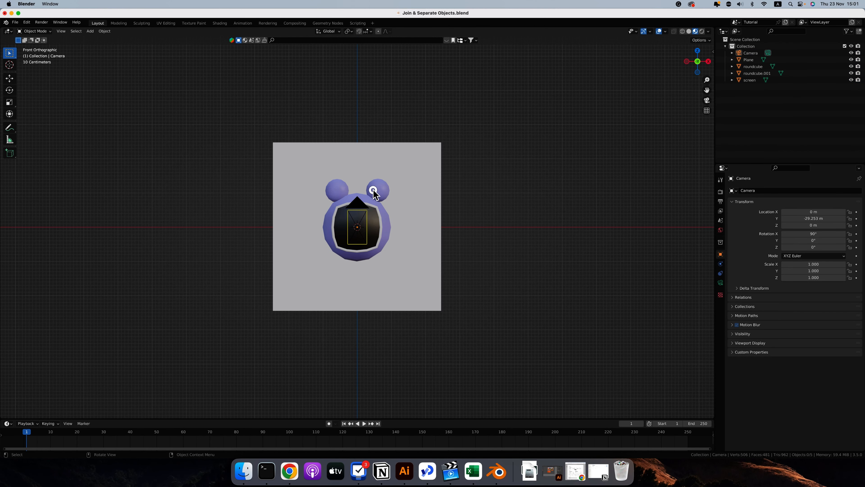
Select the roundcube.001 ear in front view, and switch the selection to the plane behind the head.
{"action": "left_click", "coordinate": [374, 190]}
{"action": "middle_click_drag", "start_coordinate": [375, 191], "coordinate": [380, 193]}
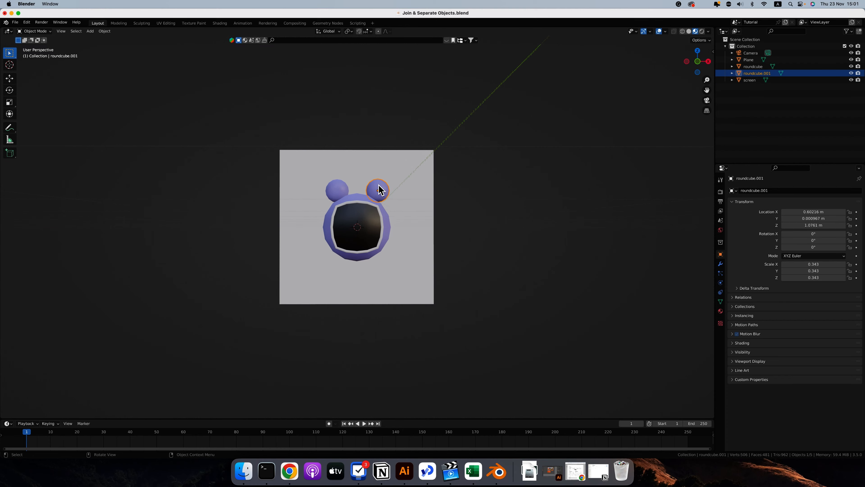
{"action": "key", "text": "KP_1"}
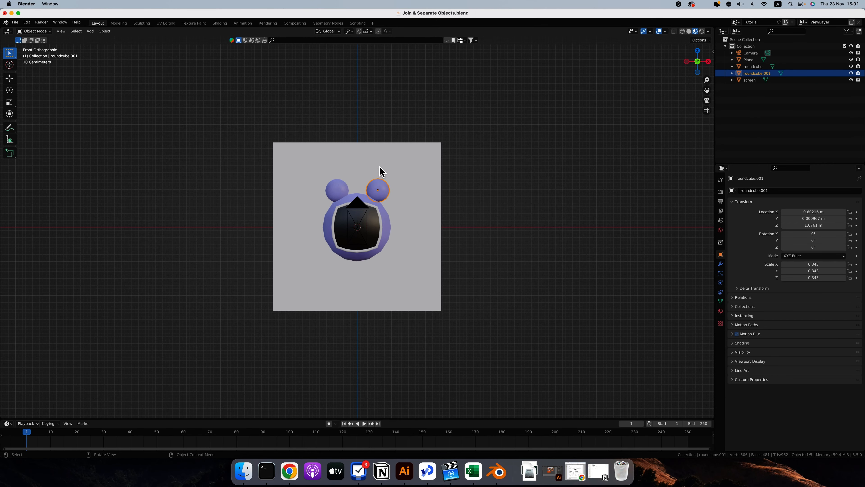
{"action": "left_click", "coordinate": [379, 170]}
{"action": "middle_click_drag", "start_coordinate": [409, 184], "coordinate": [412, 187]}
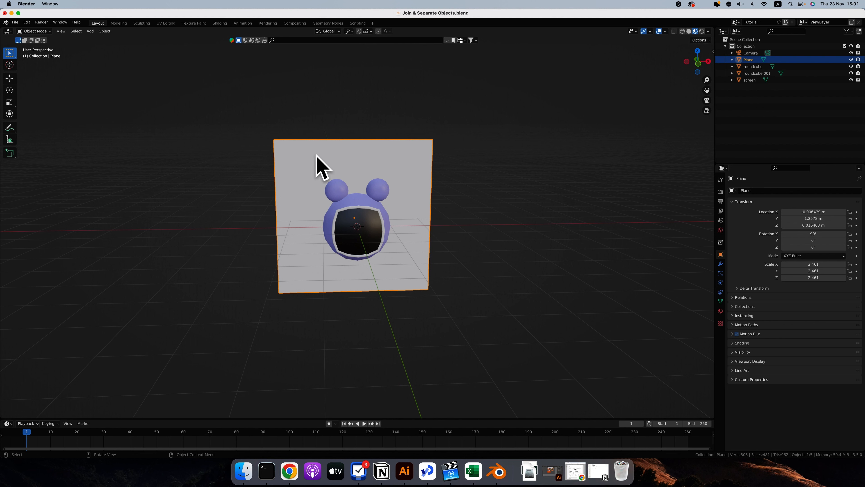
Duplicate the roundcube ear, place the copy about 1.24 m in front of it in Y, and scale it to about 0.181.
{"action": "left_click", "coordinate": [335, 191]}
{"action": "middle_click_drag", "start_coordinate": [335, 191], "coordinate": [354, 204]}
{"action": "key", "text": "shift+d"}
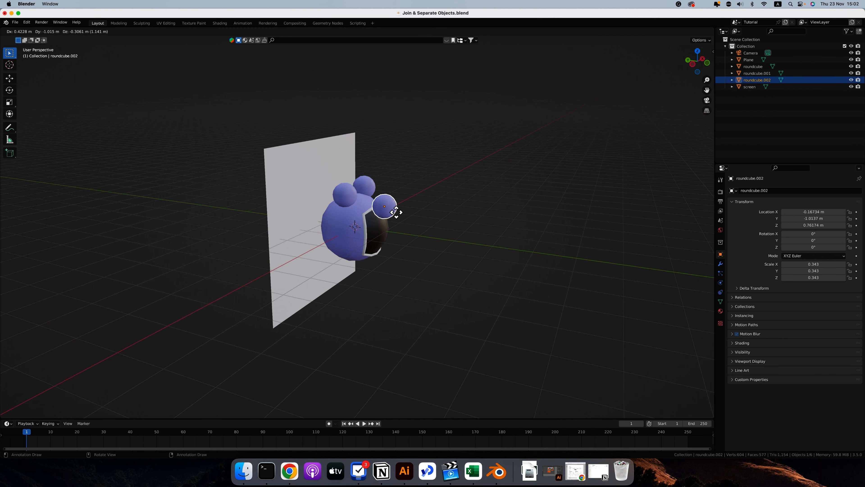
{"action": "left_click", "coordinate": [399, 216]}
In front view, select in turn the roundcube ear, the small sphere overlapping it and the plane.
{"action": "key", "text": "KP_1"}
{"action": "left_click", "coordinate": [341, 192]}
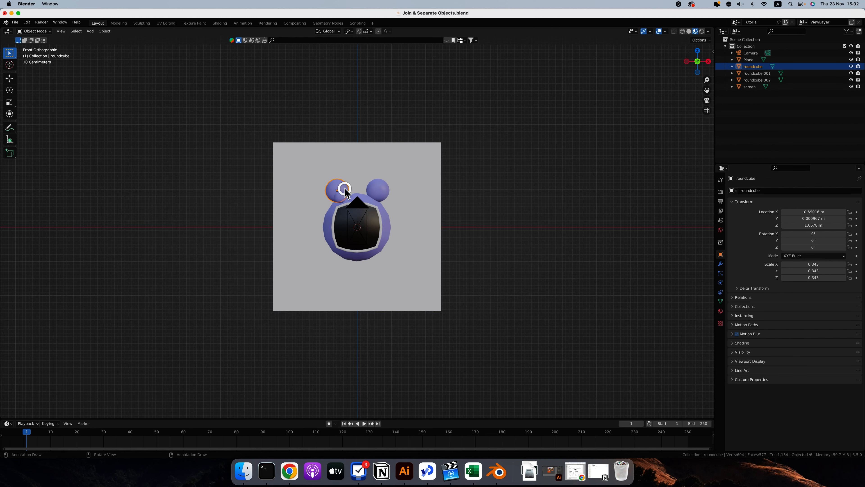
{"action": "left_click", "coordinate": [340, 193]}
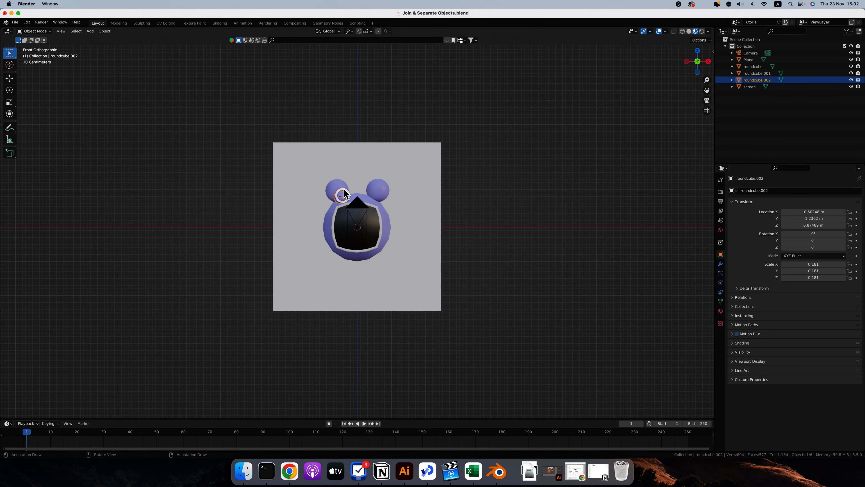
{"action": "left_click", "coordinate": [291, 196]}
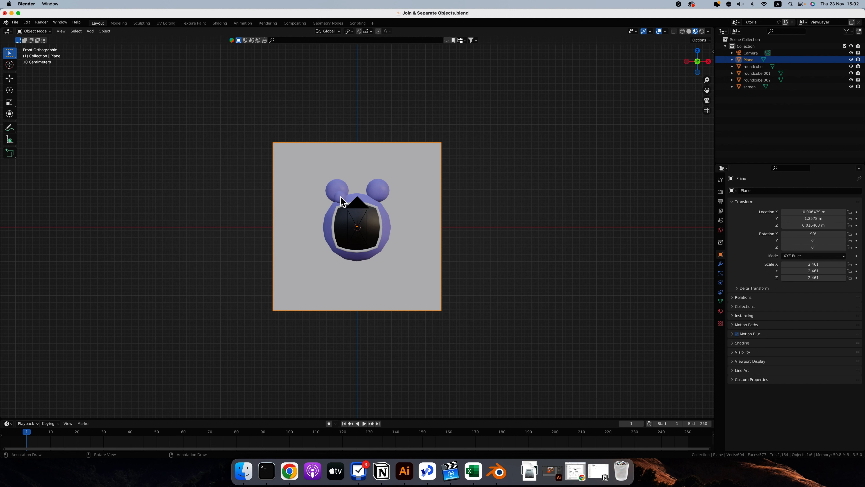
Duplicate the small roundcube.002 sphere four times, placing the copies above, beside and below the head.
{"action": "left_click", "coordinate": [340, 197]}
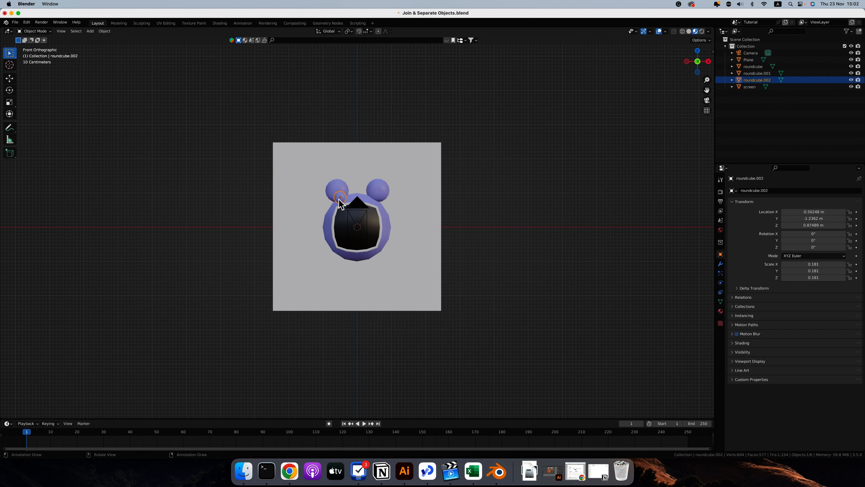
{"action": "key", "text": "shift+d"}
{"action": "left_click", "coordinate": [360, 173]}
{"action": "key", "text": "shift+d"}
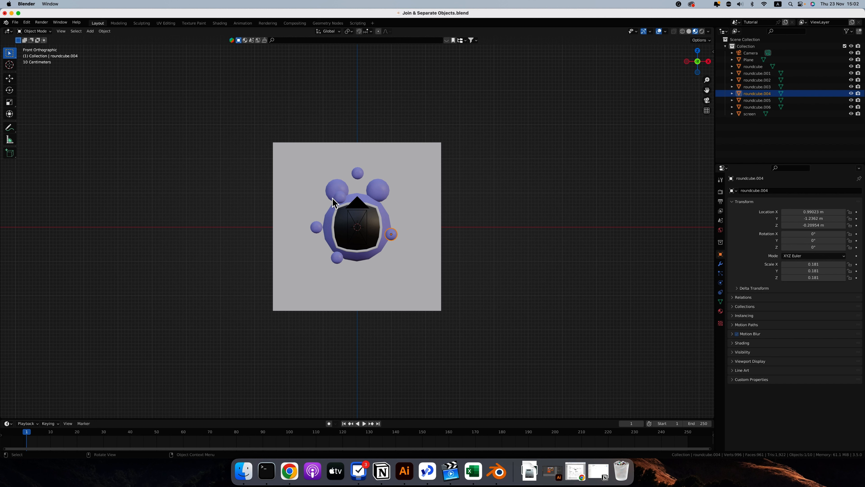
Select the roundcube ear, and switch the selection to the small roundcube.006 sphere beside the head.
{"action": "left_click", "coordinate": [340, 188]}
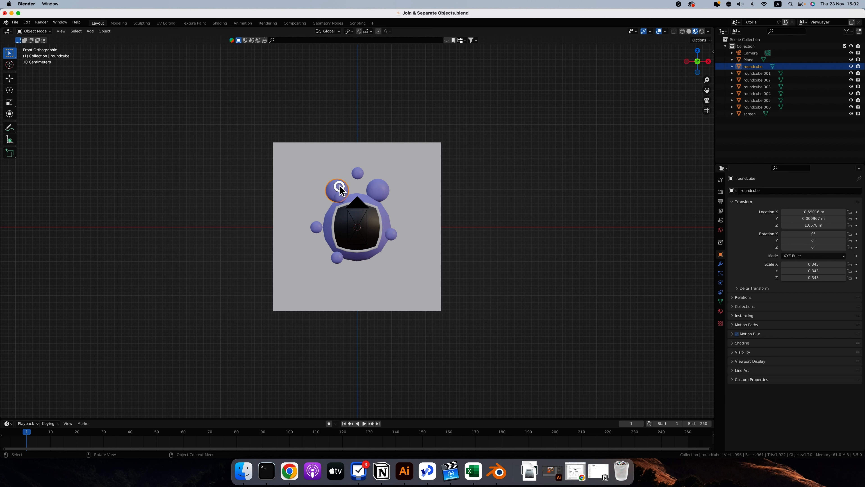
{"action": "left_click", "coordinate": [320, 219]}
{"action": "left_click", "coordinate": [316, 227]}
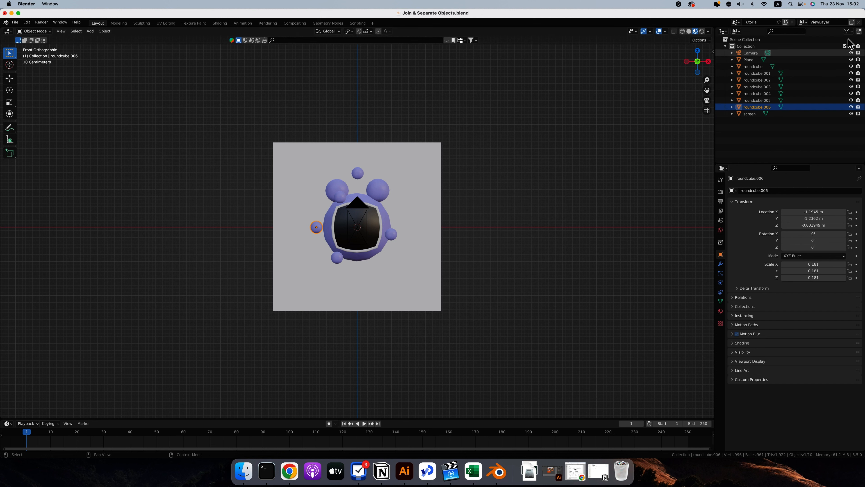
Enable the Selectable restriction toggle in the outliner filter.
{"action": "left_click", "coordinate": [847, 31]}
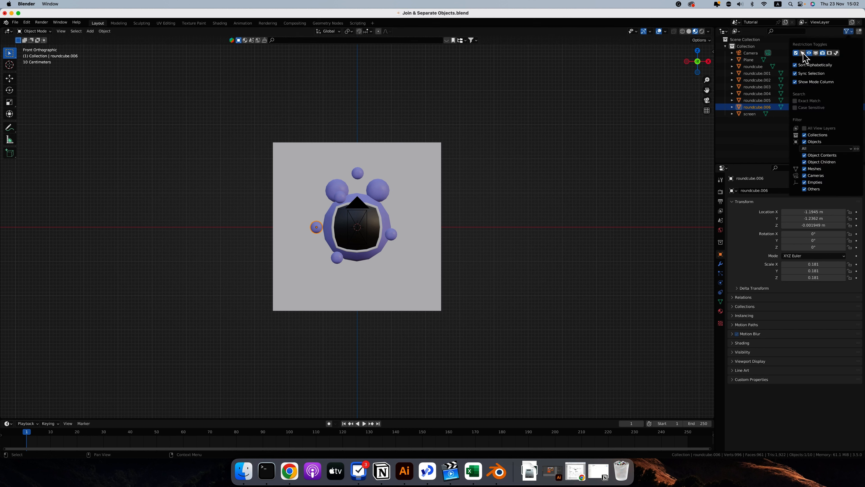
{"action": "left_click", "coordinate": [849, 32]}
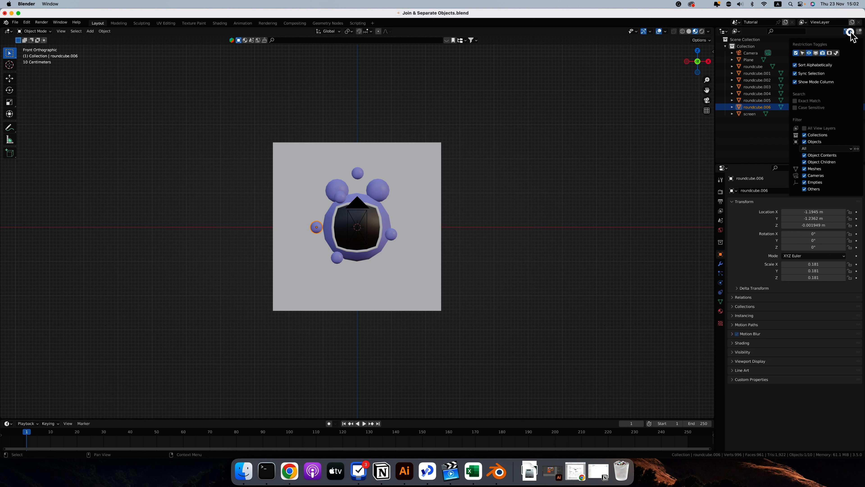
{"action": "left_click", "coordinate": [802, 54]}
Select all five small spheres and make roundcube.002 through roundcube.006 unselectable in the viewport.
{"action": "left_click", "coordinate": [392, 235], "text": "shift"}
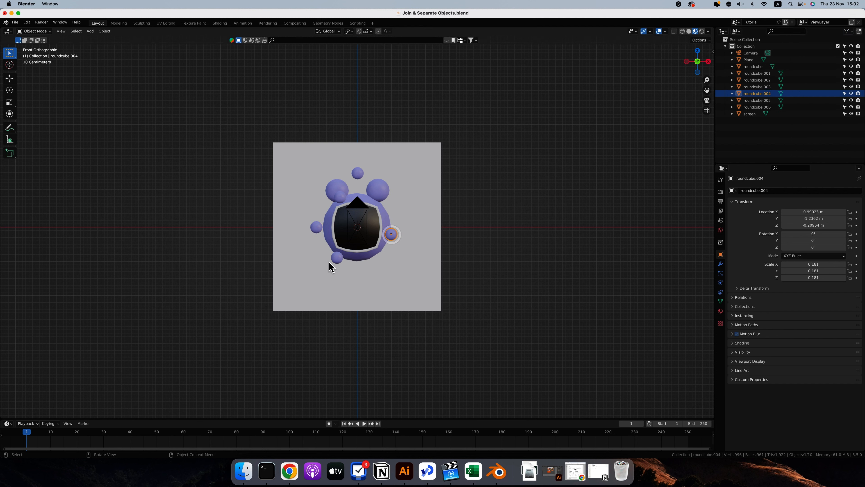
{"action": "left_click", "coordinate": [337, 257], "text": "shift"}
{"action": "left_click", "coordinate": [317, 227], "text": "shift"}
{"action": "left_click", "coordinate": [343, 198], "text": "shift"}
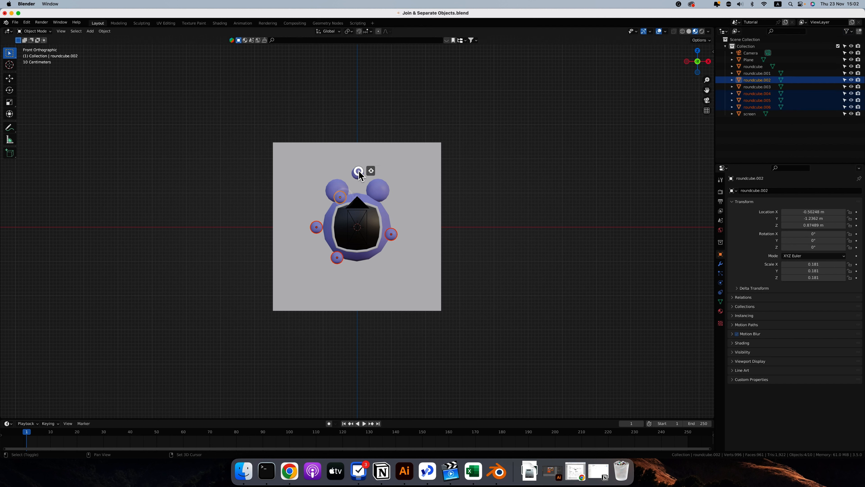
{"action": "left_click", "coordinate": [357, 173], "text": "shift"}
{"action": "left_click_drag", "start_coordinate": [847, 80], "coordinate": [845, 106]}
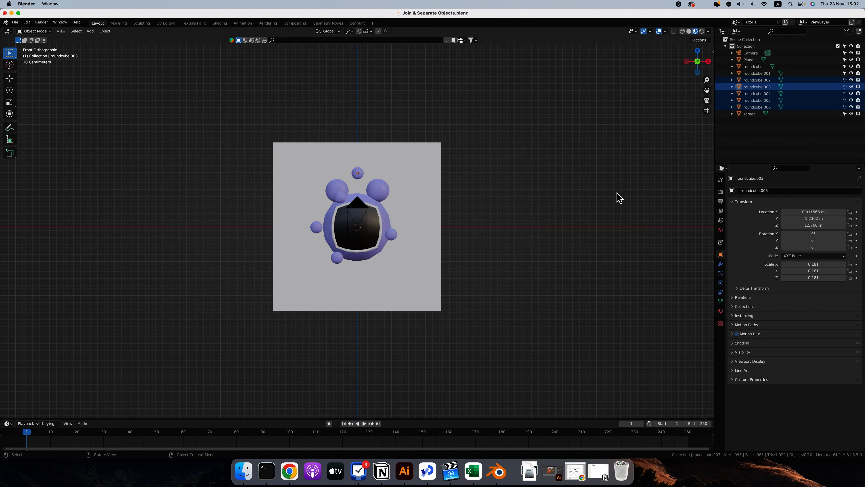
Make roundcube.002 through roundcube.006 selectable again, and select the roundcube.003 sphere above the head.
{"action": "left_click_drag", "start_coordinate": [845, 107], "coordinate": [844, 79]}
{"action": "left_click", "coordinate": [358, 173]}
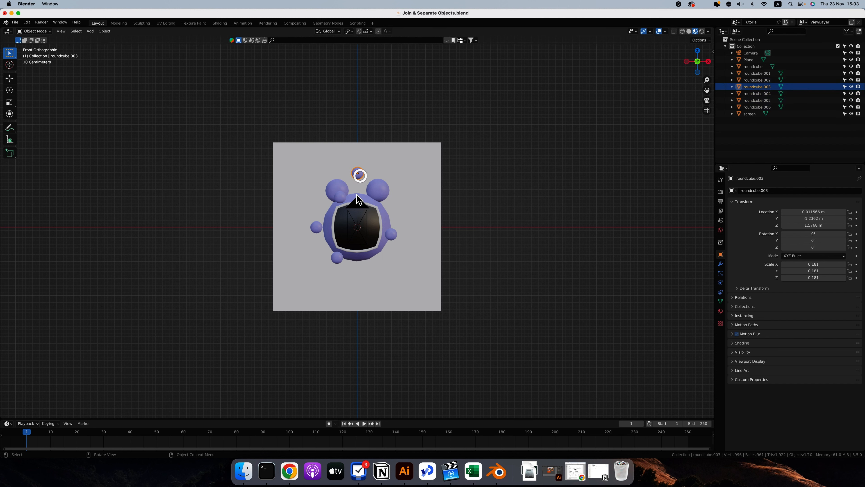
Select all five small spheres around the head, join them into roundcube.004, and check the joined object's selection.
{"action": "left_click", "coordinate": [340, 199], "text": "shift"}
{"action": "left_click", "coordinate": [316, 227], "text": "shift"}
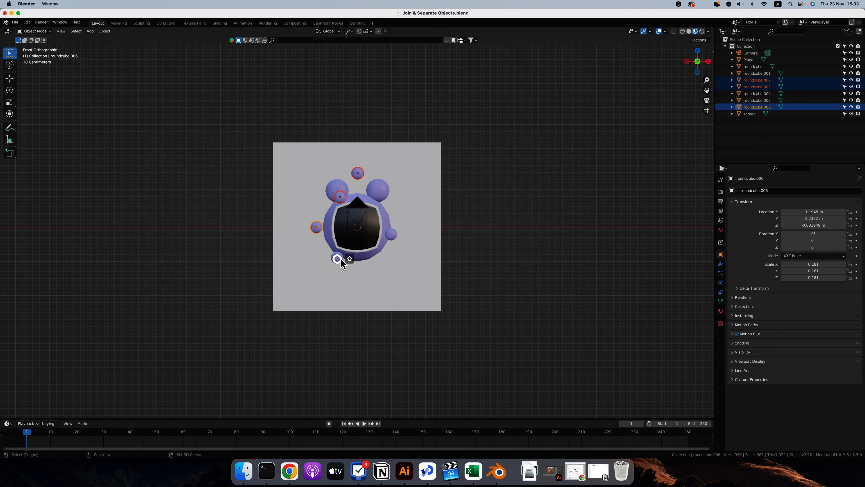
{"action": "left_click", "coordinate": [338, 259], "text": "shift"}
{"action": "left_click", "coordinate": [503, 213]}
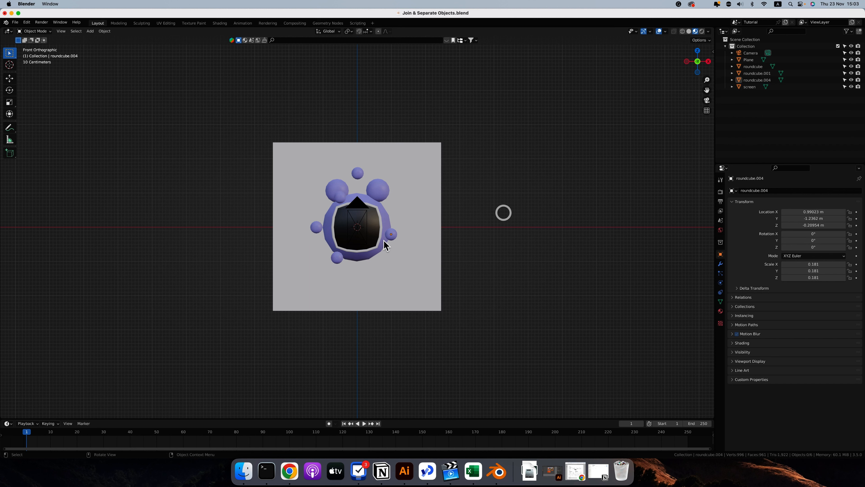
{"action": "left_click", "coordinate": [400, 236]}
{"action": "left_click", "coordinate": [394, 238]}
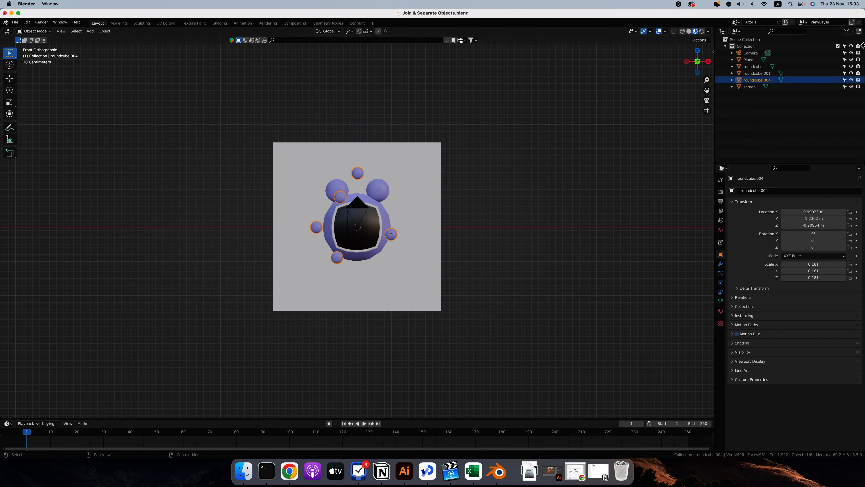
Make the joined roundcube.004 unselectable in the viewport, restore its selectability, and select it in the outliner.
{"action": "left_click", "coordinate": [845, 79]}
{"action": "left_click", "coordinate": [844, 80]}
{"action": "left_click", "coordinate": [756, 80]}
In Edit Mode, select the linked geometry of the sphere on the head's right side and move it slightly upward.
{"action": "key", "text": "Tab"}
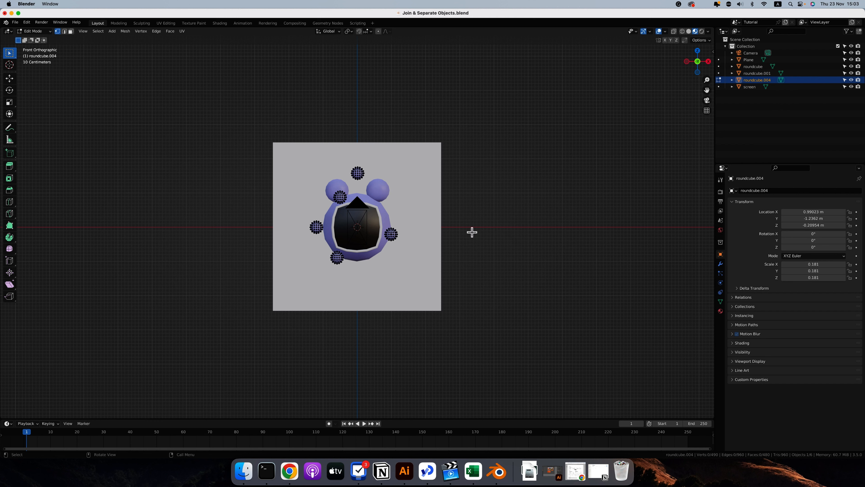
{"action": "key", "text": "l"}
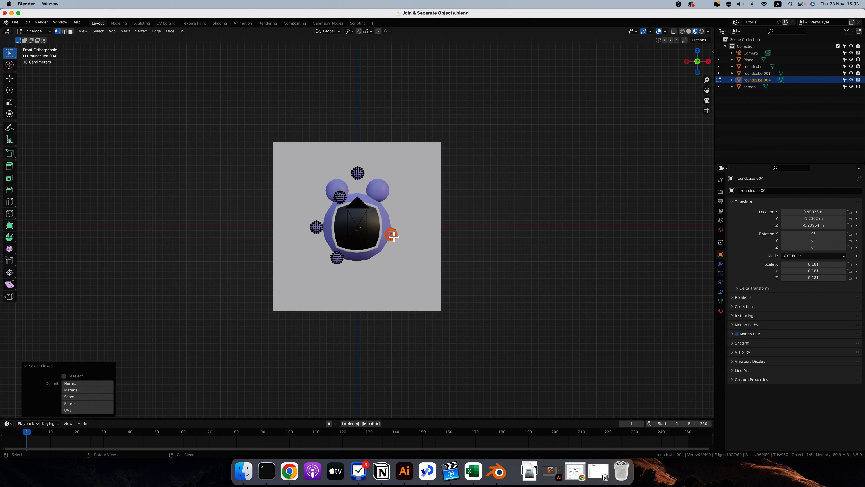
{"action": "key", "text": "g"}
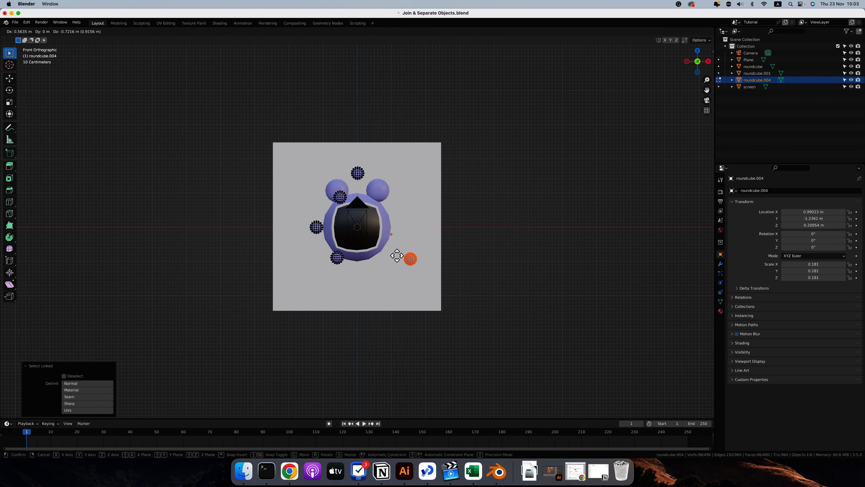
{"action": "left_click", "coordinate": [491, 221]}
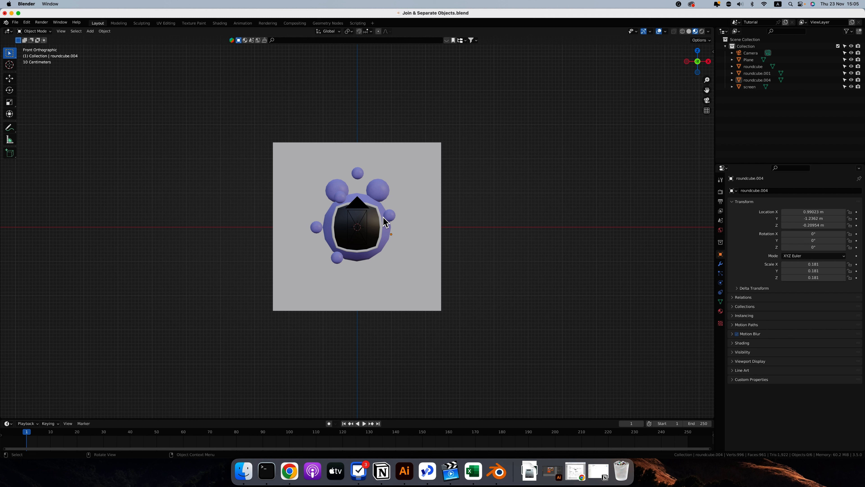
Select the joined small spheres and move them together about 2.5 m along X and 1.4 m along Z, away from the head.
{"action": "left_click", "coordinate": [382, 227]}
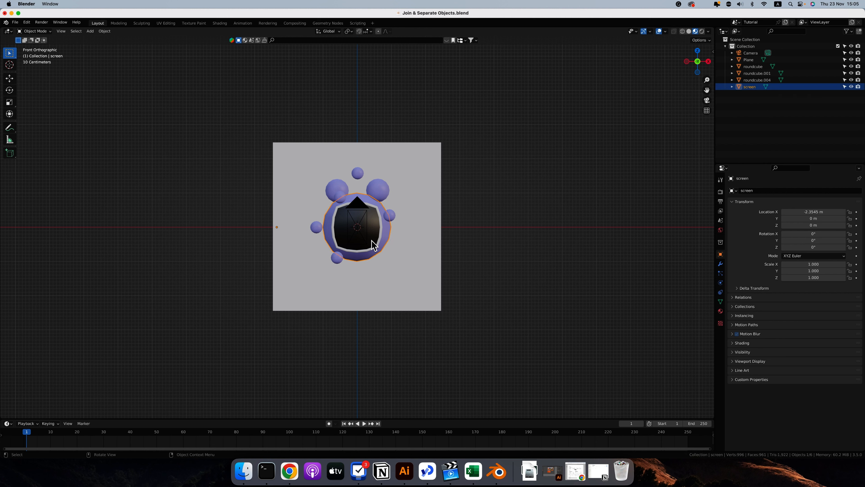
{"action": "left_click", "coordinate": [393, 214]}
{"action": "left_click", "coordinate": [394, 214]}
{"action": "key", "text": "Tab"}
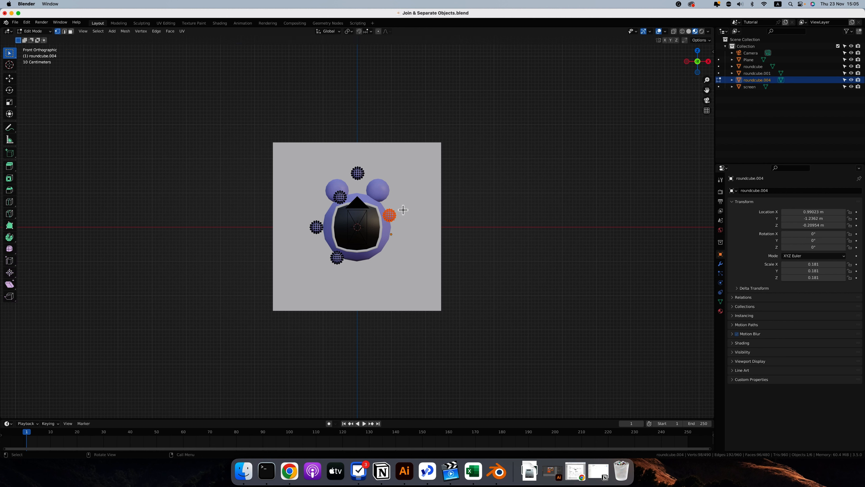
{"action": "key", "text": "Tab"}
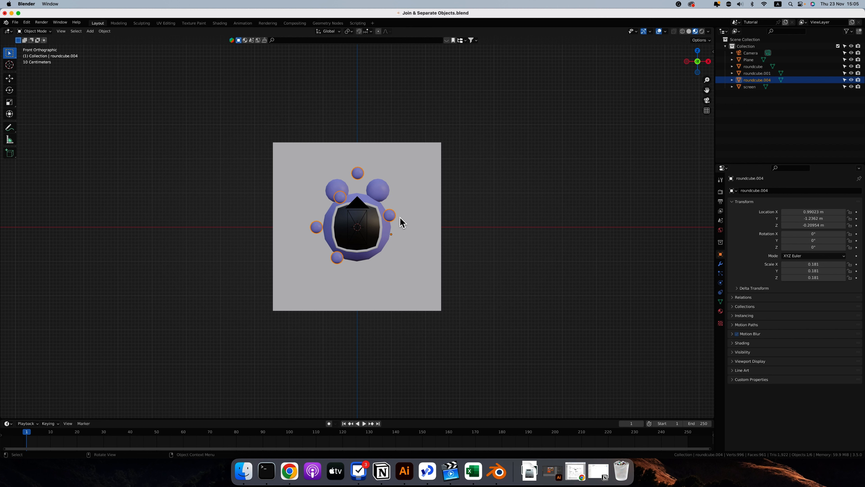
{"action": "key", "text": "g"}
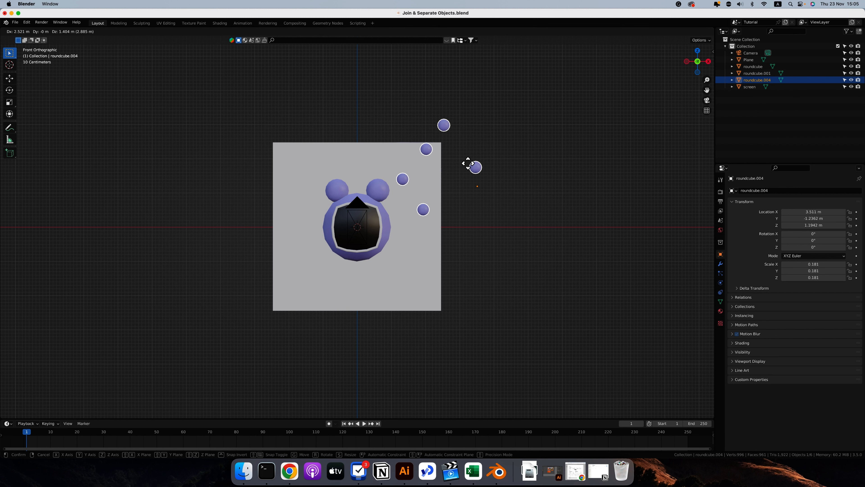
{"action": "left_click", "coordinate": [474, 166]}
In Edit Mode, move, duplicate and scale individual linked spheres to form an overlapping cloud near the backdrop's upper-right corner.
{"action": "key", "text": "Tab"}
{"action": "left_click", "coordinate": [424, 209]}
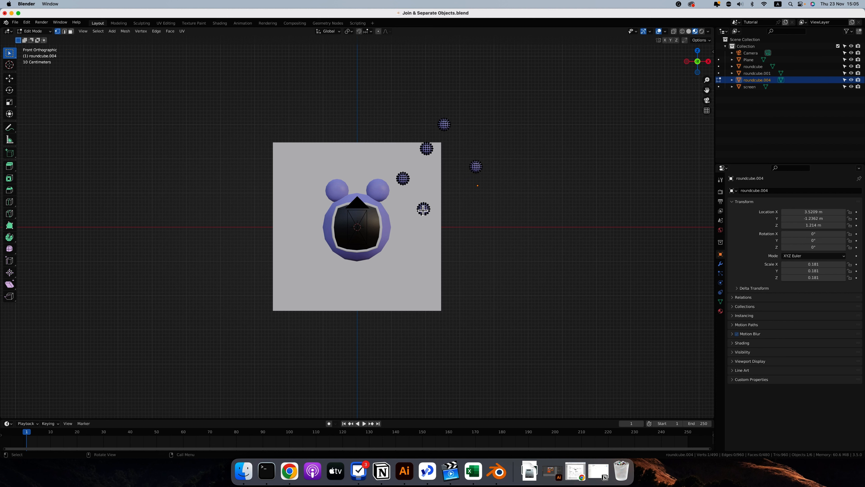
{"action": "key", "text": "l"}
{"action": "left_click_drag", "start_coordinate": [423, 208], "coordinate": [410, 184]}
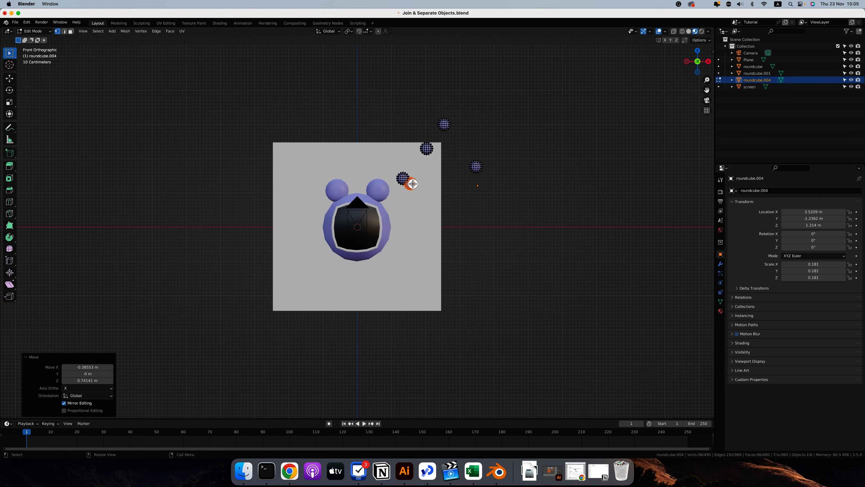
{"action": "left_click", "coordinate": [429, 151]}
{"action": "key", "text": "l"}
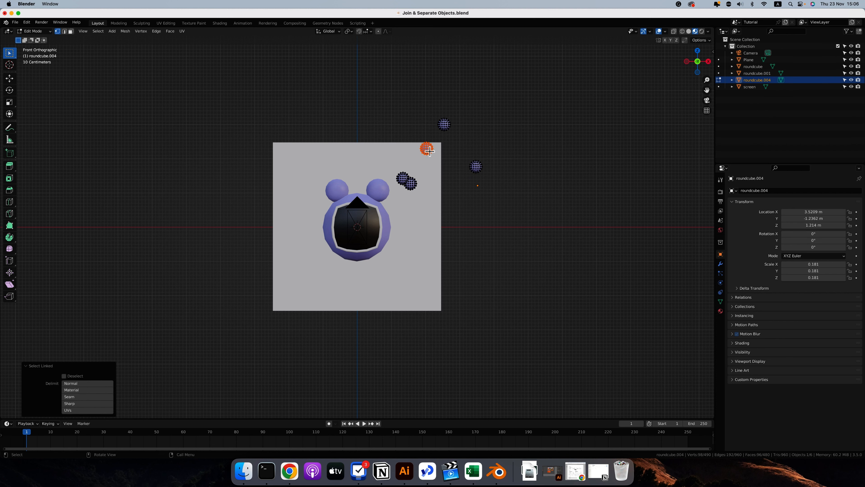
{"action": "key", "text": "Tab"}
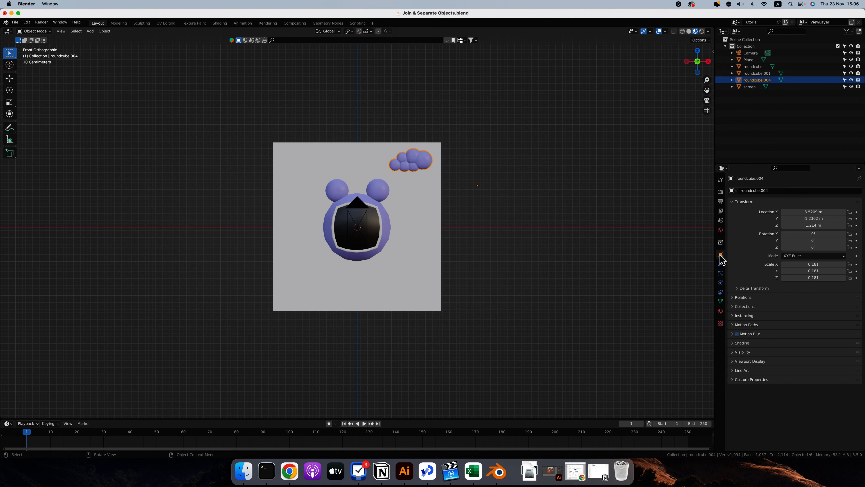
Add a Remesh modifier to the cloud-shaped group of spheres.
{"action": "left_click", "coordinate": [720, 264]}
{"action": "left_click", "coordinate": [747, 191]}
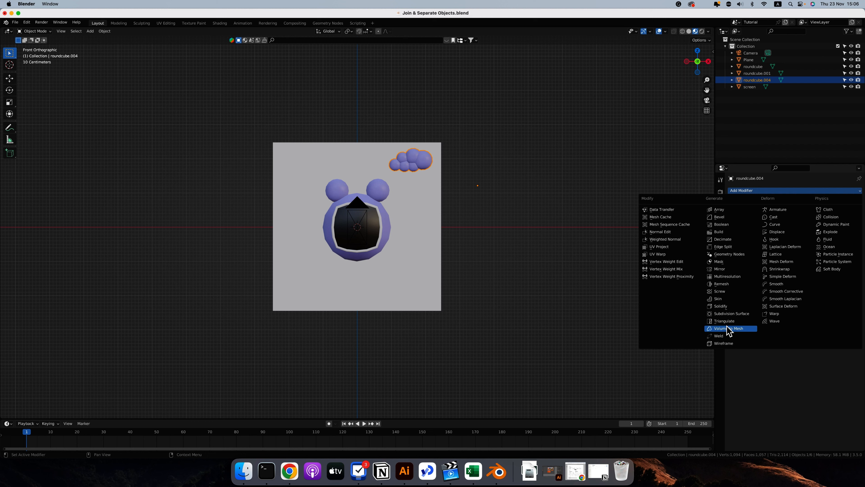
{"action": "left_click", "coordinate": [721, 284]}
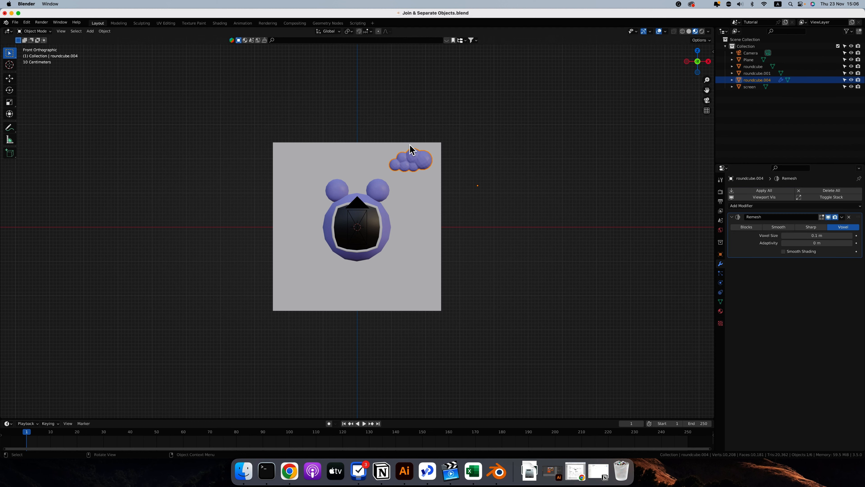
{"action": "scroll", "coordinate": [411, 151], "scroll_direction": "up", "scroll_amount": 6}
{"action": "middle_click_drag", "start_coordinate": [468, 276], "coordinate": [468, 222], "text": "shift"}
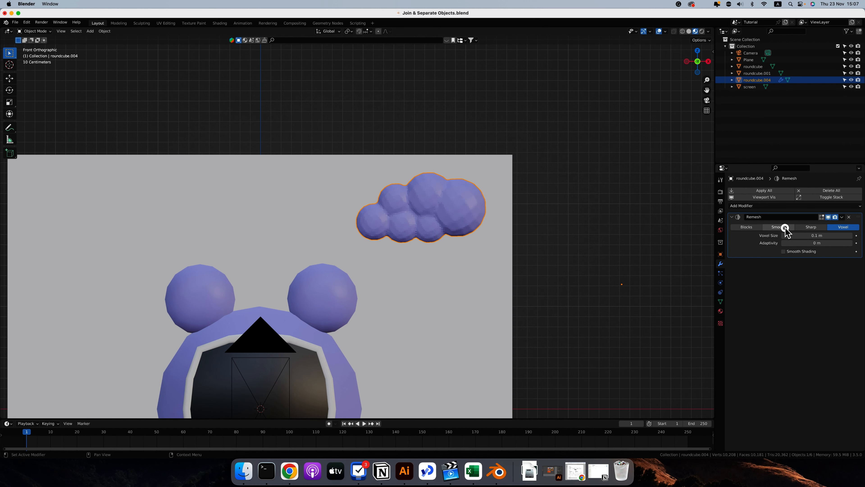
Try the Remesh Smooth mode, return to Voxel with a voxel size of 0.341 m, and add a Subdivision Surface modifier.
{"action": "left_click", "coordinate": [778, 227]}
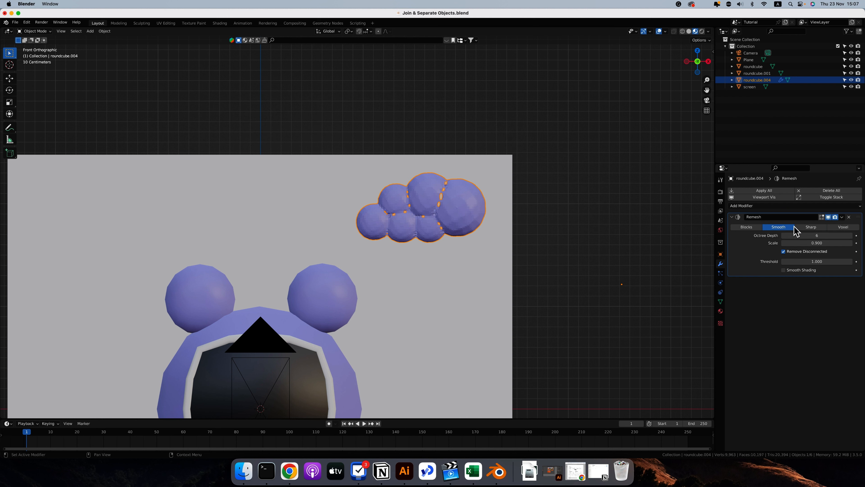
{"action": "left_click", "coordinate": [852, 226]}
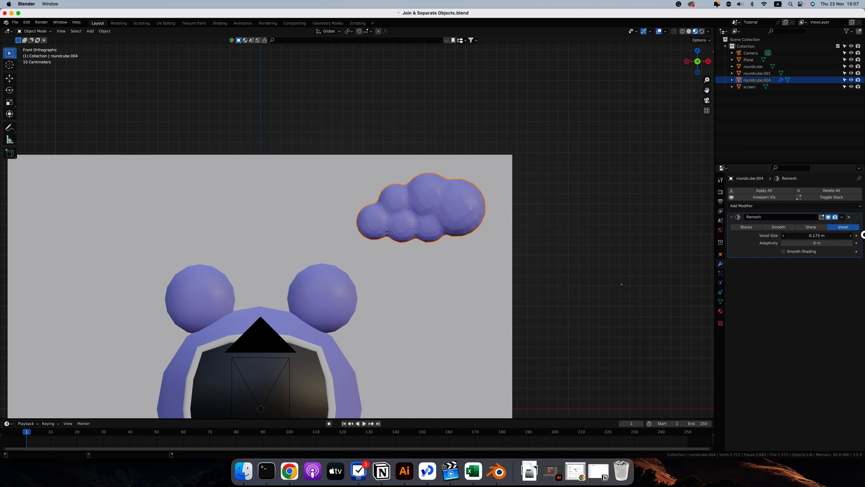
{"action": "mouse_move", "coordinate": [864, 229]}
{"action": "left_mouse_down", "text": "shift"}
{"action": "mouse_move", "coordinate": [794, 228]}
{"action": "mouse_move", "coordinate": [864, 225]}
{"action": "mouse_move", "coordinate": [848, 227]}
{"action": "left_mouse_up", "text": "shift"}
{"action": "left_click", "coordinate": [737, 205]}
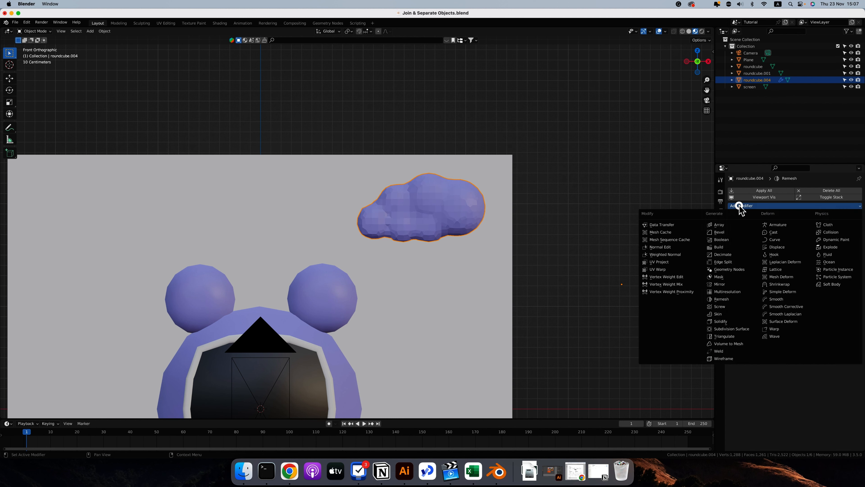
{"action": "left_click", "coordinate": [733, 329]}
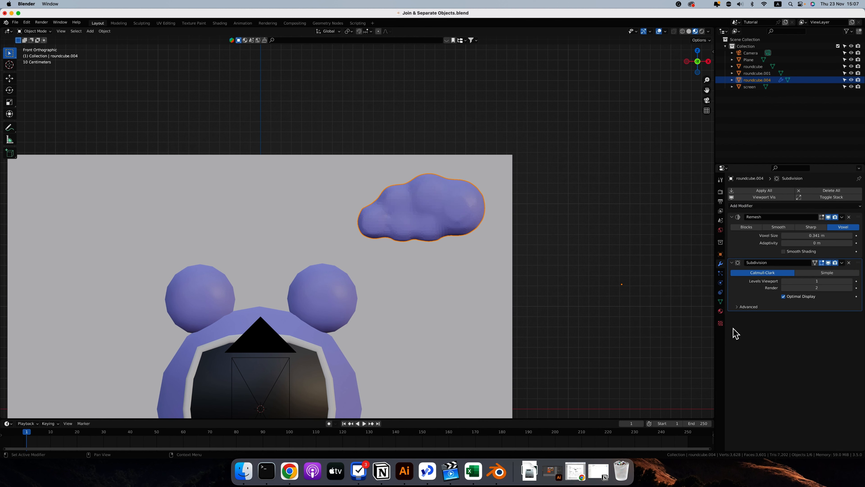
Apply Shade Smooth to the cloud and enable Smooth Shading in its Remesh modifier.
{"action": "right_click", "coordinate": [430, 214]}
{"action": "right_click", "coordinate": [413, 207]}
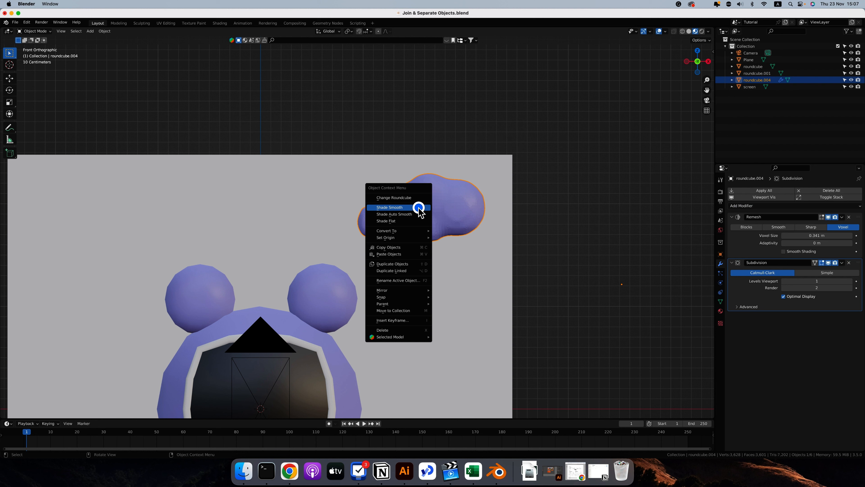
{"action": "left_click", "coordinate": [393, 209]}
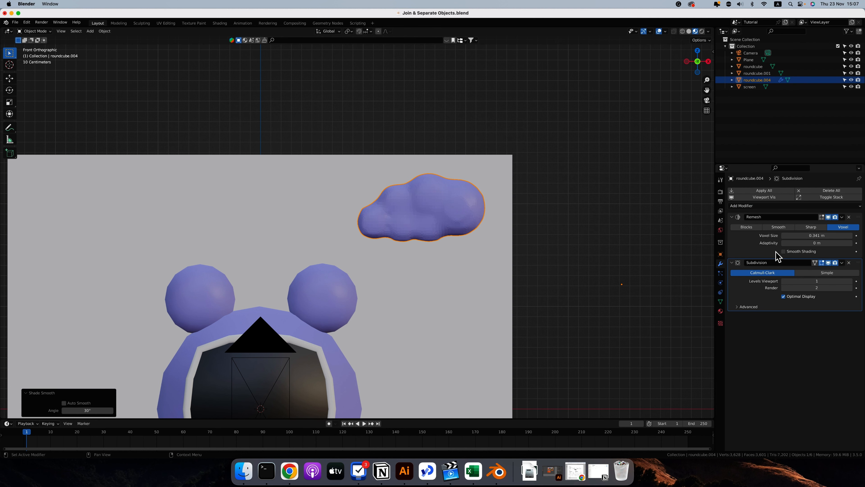
{"action": "left_click", "coordinate": [784, 251]}
In Edit Mode, select the linked geometry of the cloud's rightmost sphere and rotate it about 95°, returning to Object Mode.
{"action": "scroll", "coordinate": [429, 184], "scroll_direction": "down", "scroll_amount": 10}
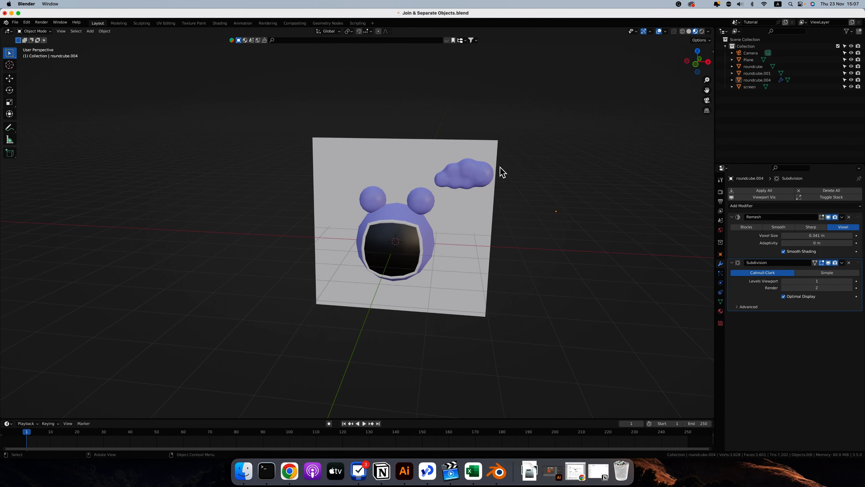
{"action": "key", "text": "Tab"}
{"action": "left_click", "coordinate": [484, 176]}
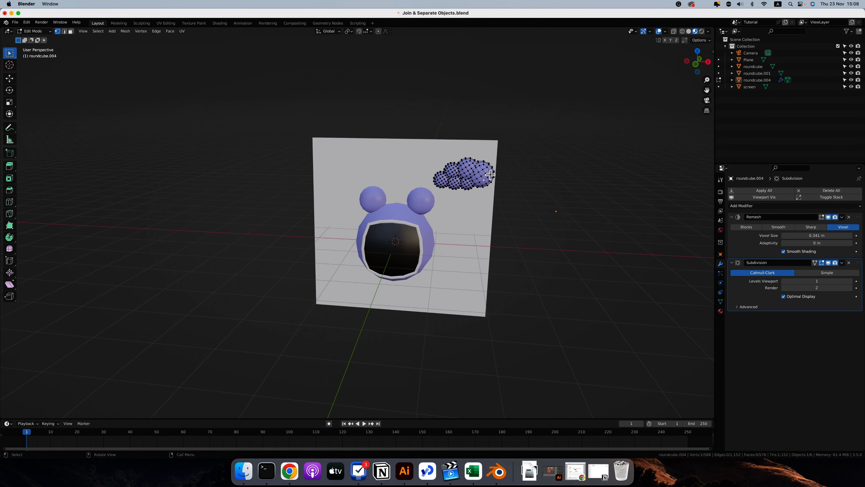
{"action": "key", "text": "ctrl+l"}
{"action": "key", "text": "r"}
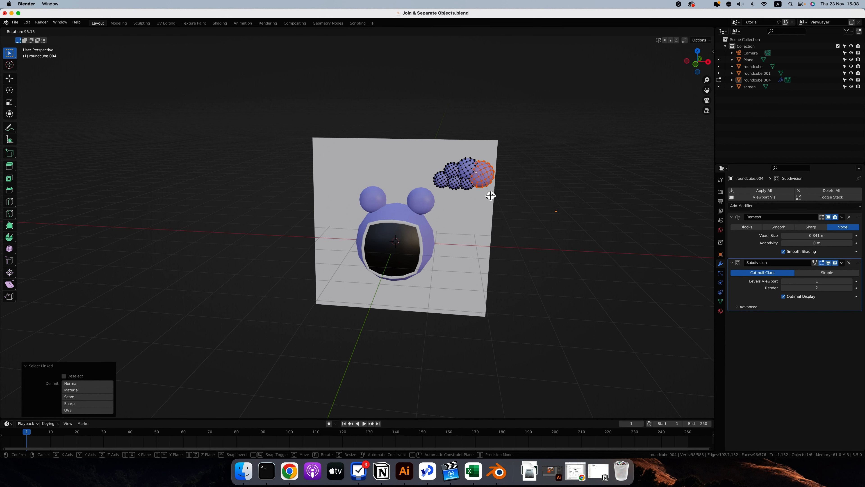
{"action": "left_click", "coordinate": [491, 195]}
{"action": "key", "text": "Tab"}
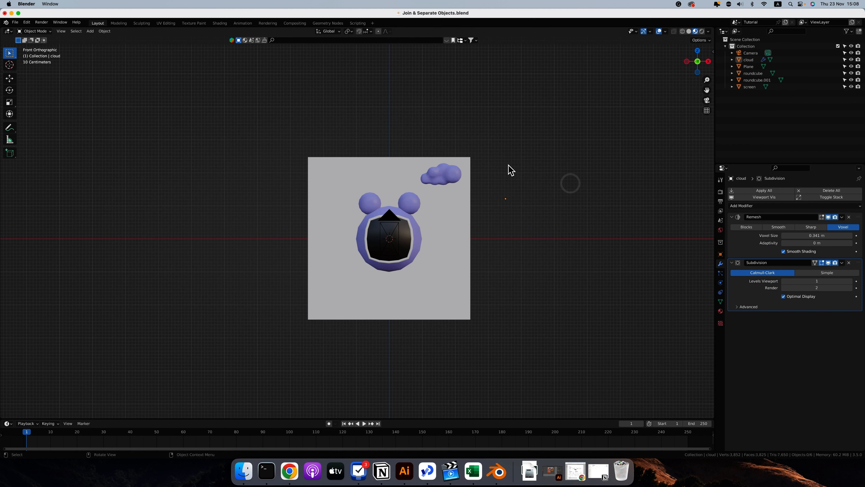